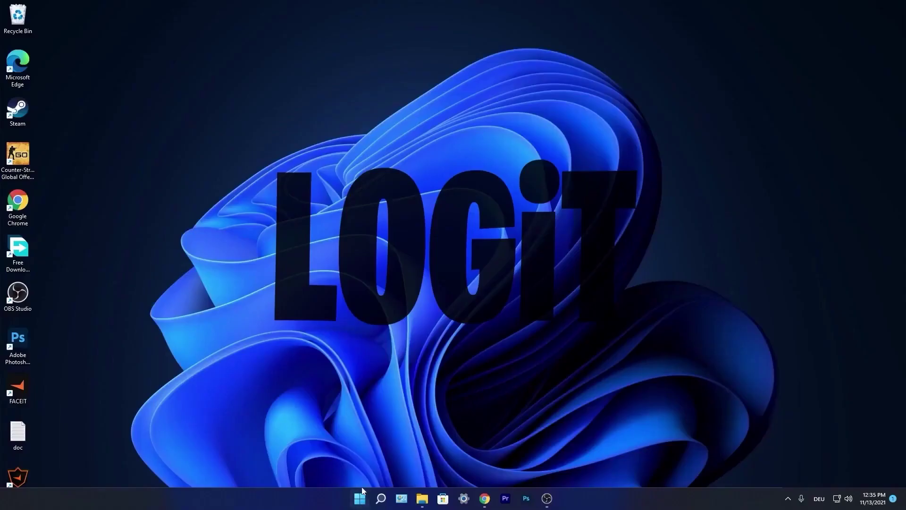
Open Gaming > Game Mode > Graphics in Settings, review the default graphics settings, and return to Graphics.
{"action": "left_click", "coordinate": [360, 497]}
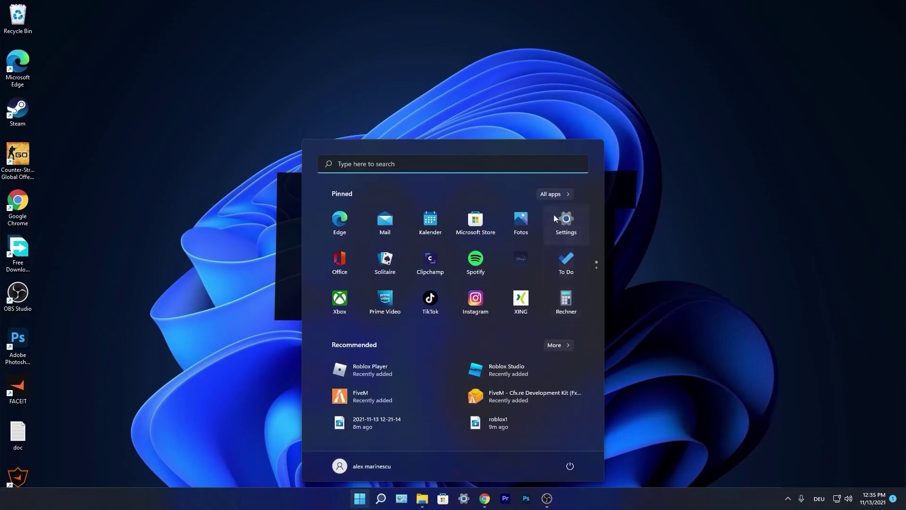
{"action": "left_click", "coordinate": [566, 222]}
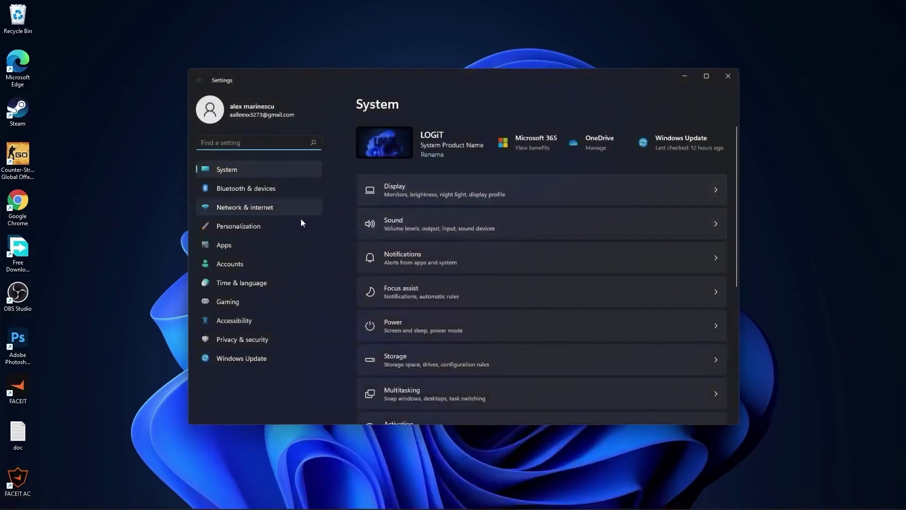
{"action": "left_click", "coordinate": [236, 302]}
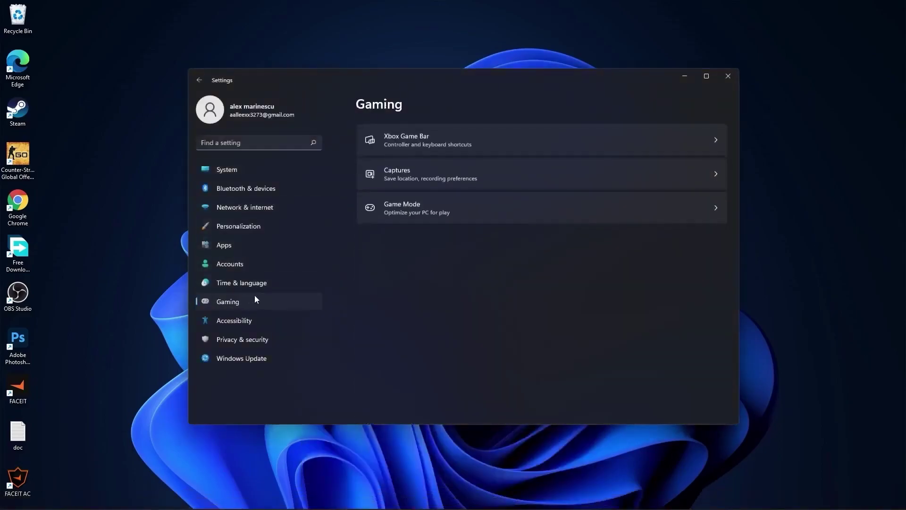
{"action": "left_click", "coordinate": [407, 207]}
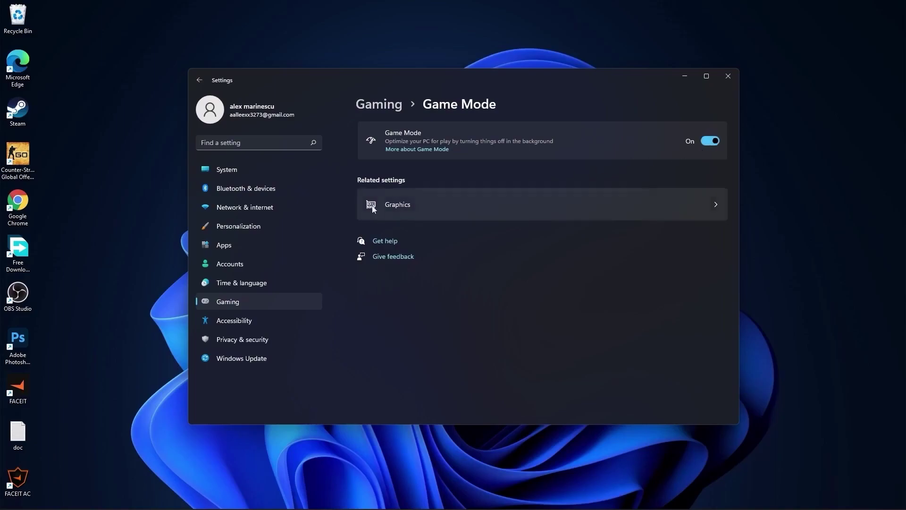
{"action": "left_click", "coordinate": [400, 205]}
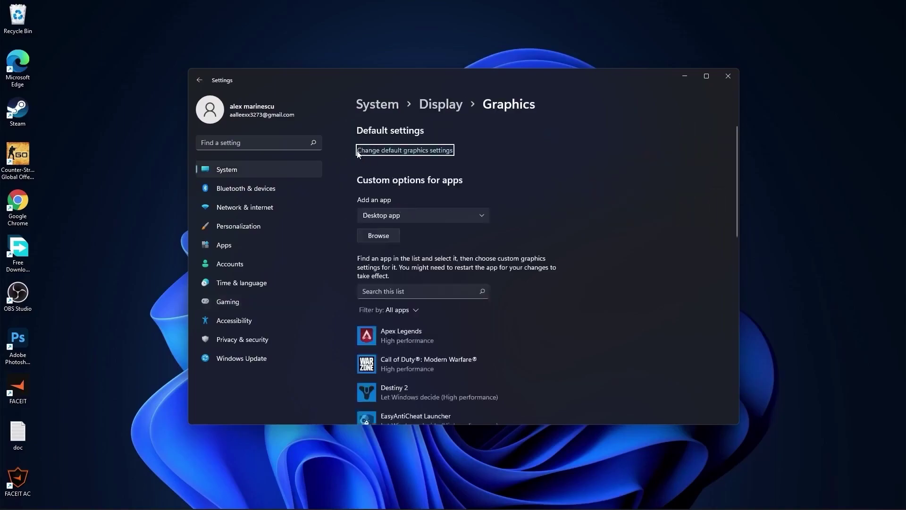
{"action": "left_click", "coordinate": [406, 152]}
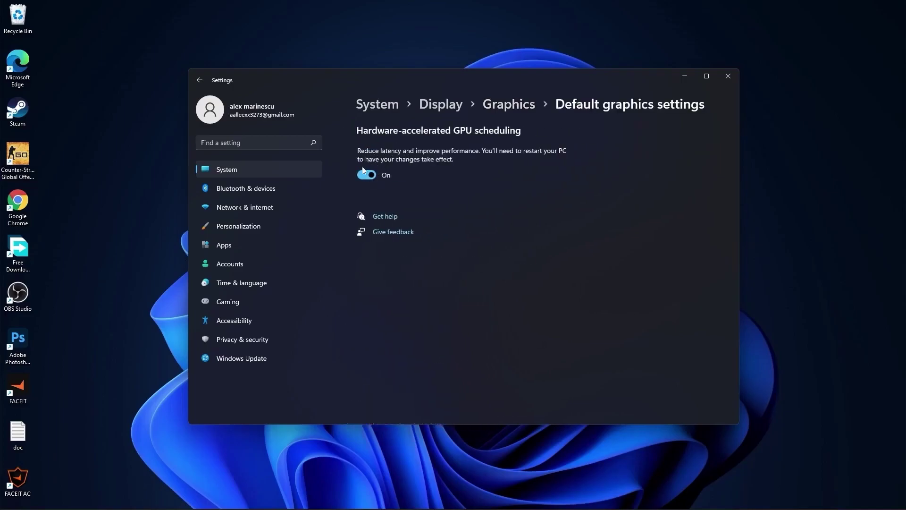
{"action": "left_click", "coordinate": [506, 101]}
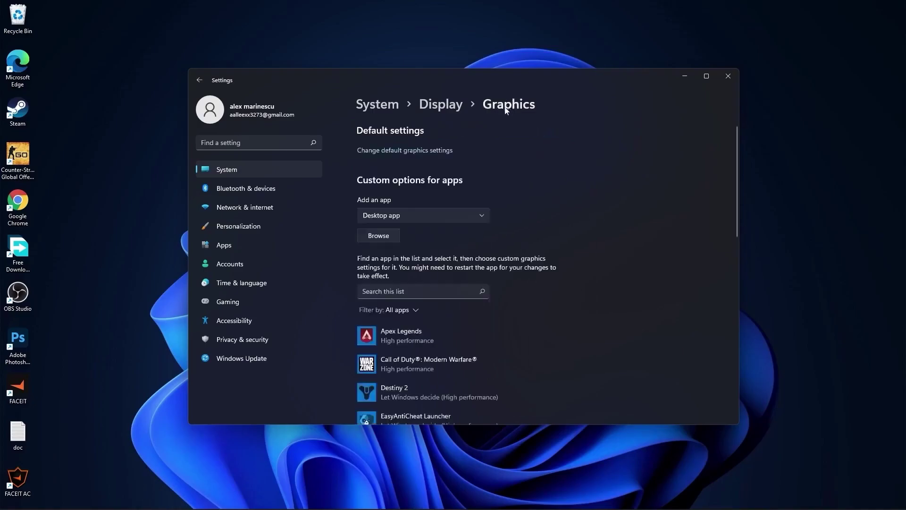
Browse Local Disk (C:) and search for RobloxPlayerLauncher, selecting the first result.
{"action": "left_click", "coordinate": [381, 238]}
{"action": "left_click", "coordinate": [236, 261]}
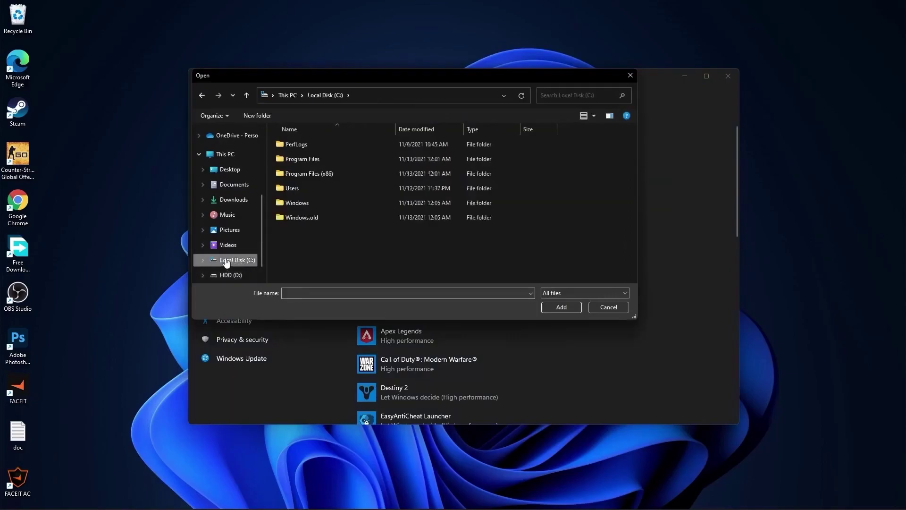
{"action": "left_click", "coordinate": [565, 95]}
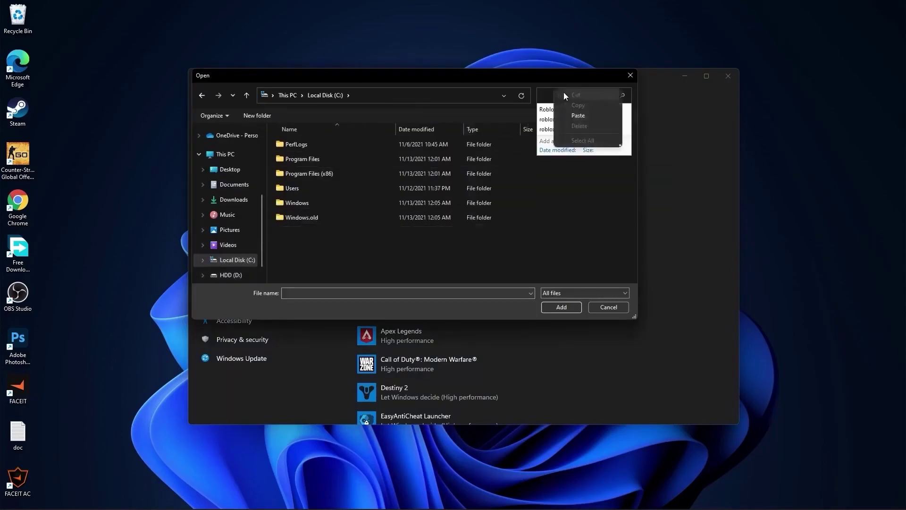
{"action": "left_click", "coordinate": [578, 113]}
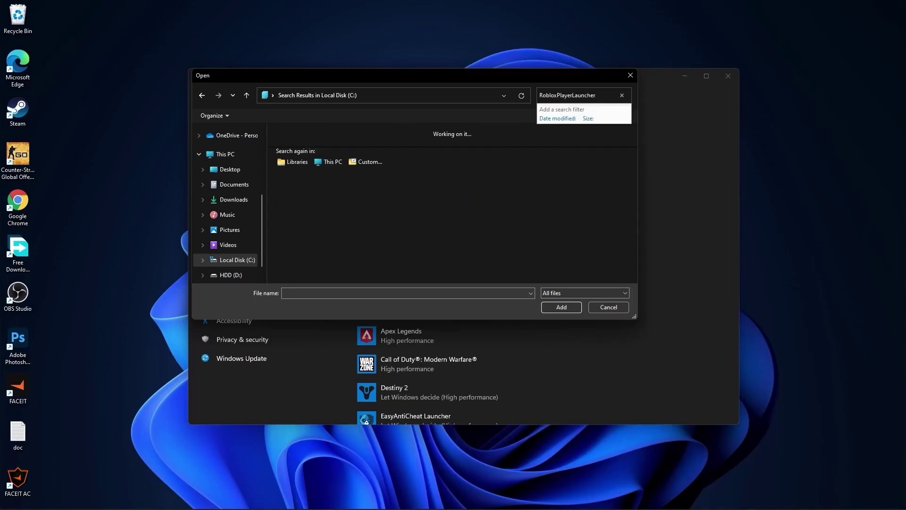
{"action": "left_click", "coordinate": [353, 141]}
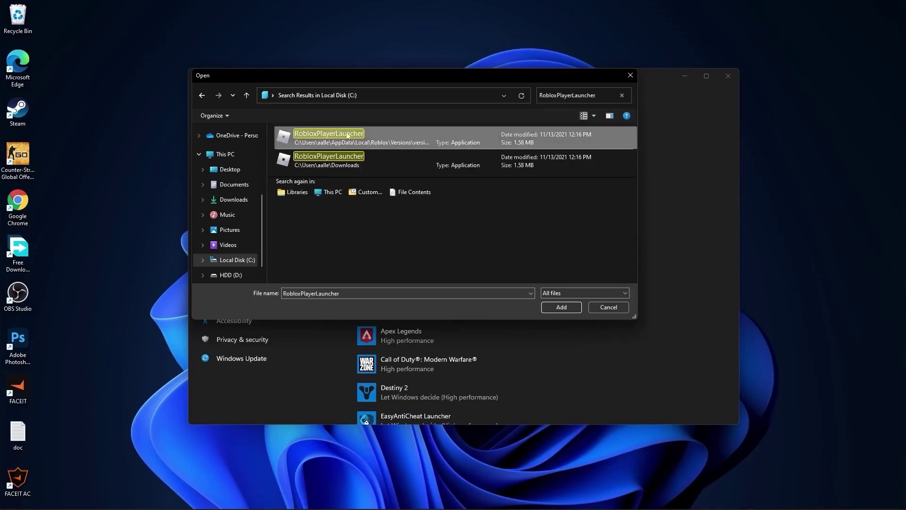
In the launcher's Compatibility properties, disable fullscreen optimizations and override high DPI scaling, then apply.
{"action": "right_click", "coordinate": [346, 139]}
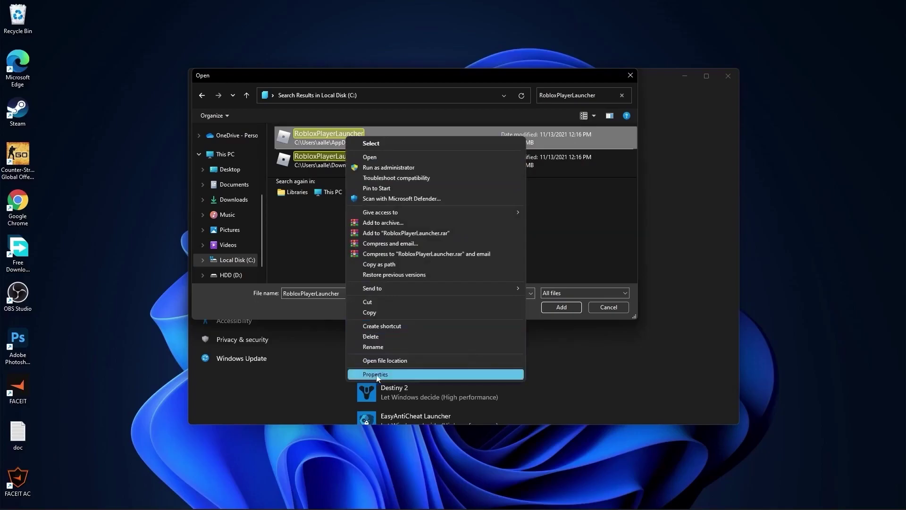
{"action": "left_click", "coordinate": [377, 375]}
{"action": "left_click", "coordinate": [433, 168]}
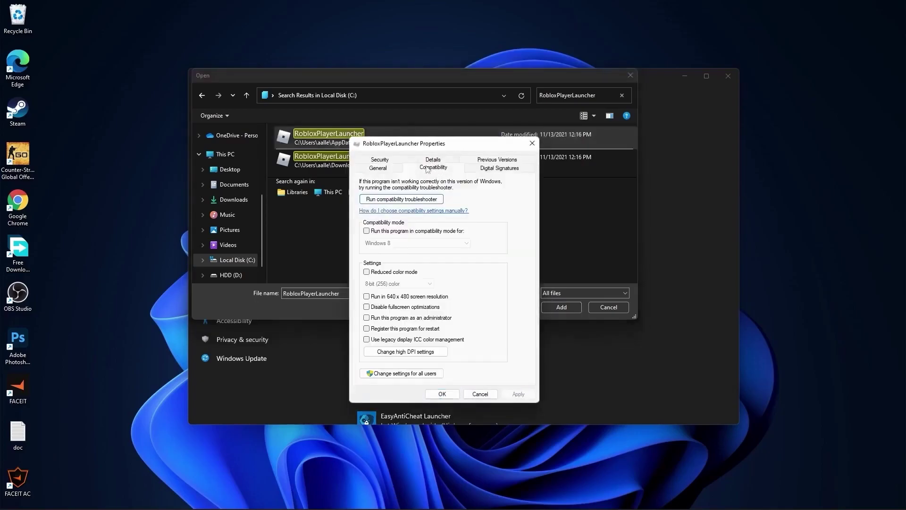
{"action": "left_click", "coordinate": [367, 306]}
{"action": "left_click", "coordinate": [413, 355]}
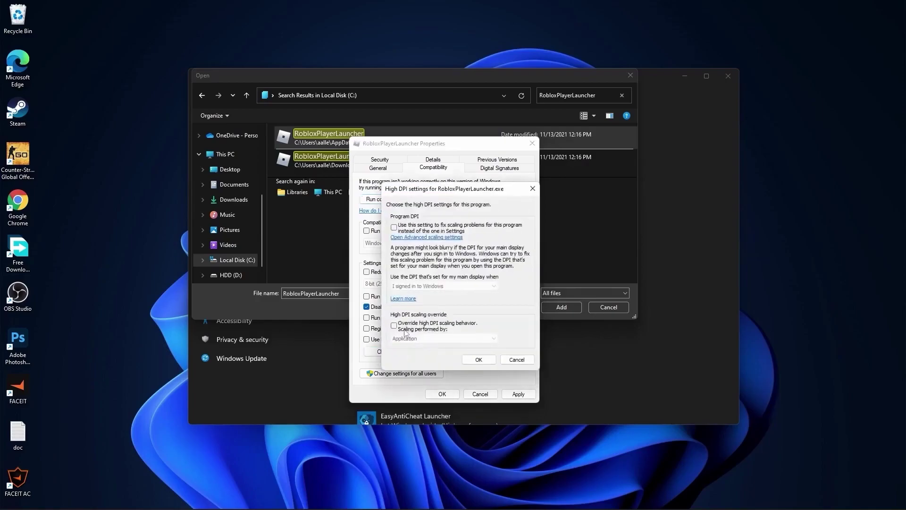
{"action": "left_click", "coordinate": [394, 325]}
{"action": "left_click", "coordinate": [476, 359]}
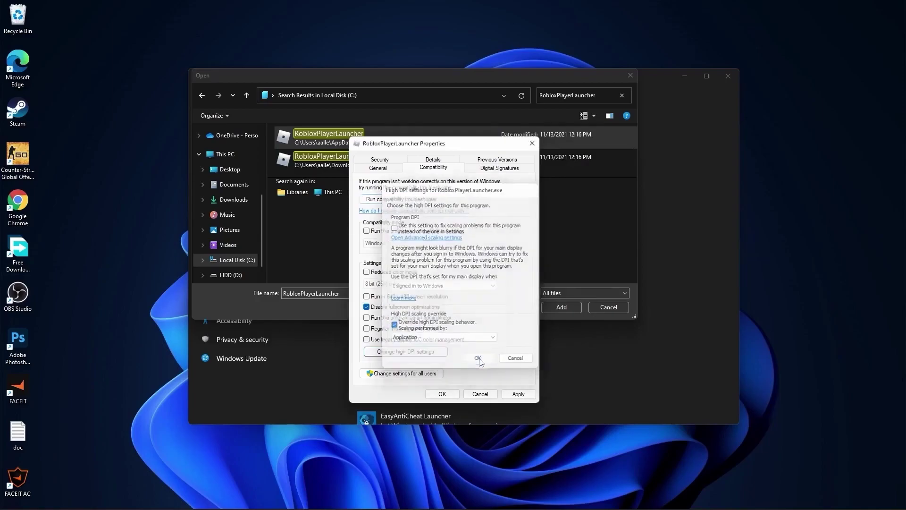
{"action": "left_click", "coordinate": [518, 393]}
Add the RobloxPlayerLauncher from the Roblox versions folder to the graphics app list.
{"action": "left_click", "coordinate": [442, 394]}
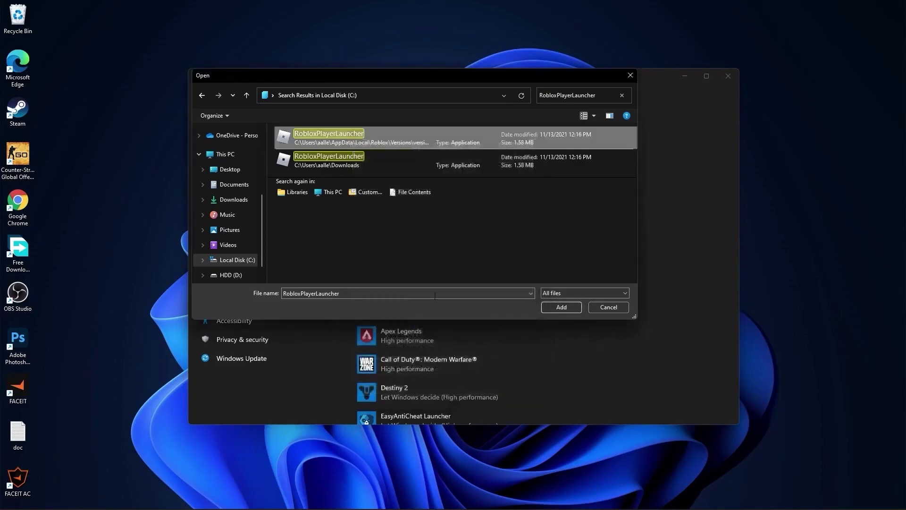
{"action": "left_click", "coordinate": [332, 165]}
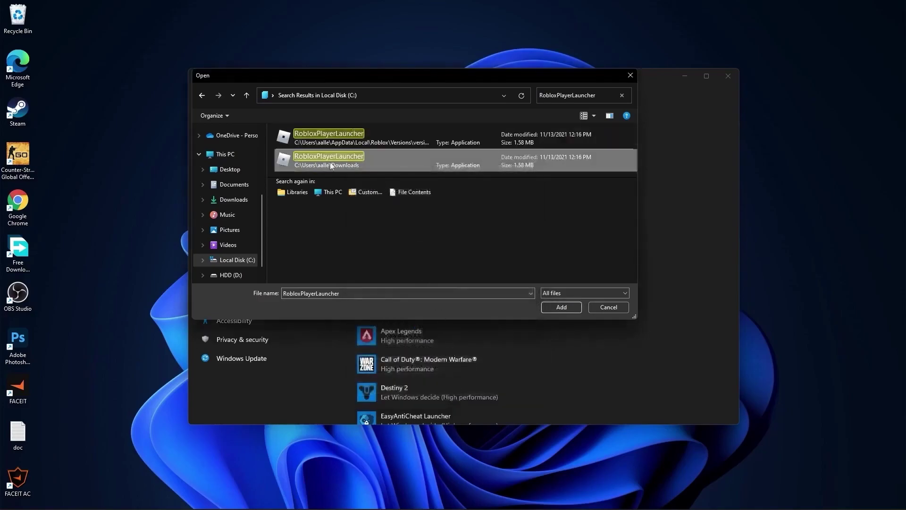
{"action": "left_click", "coordinate": [335, 134]}
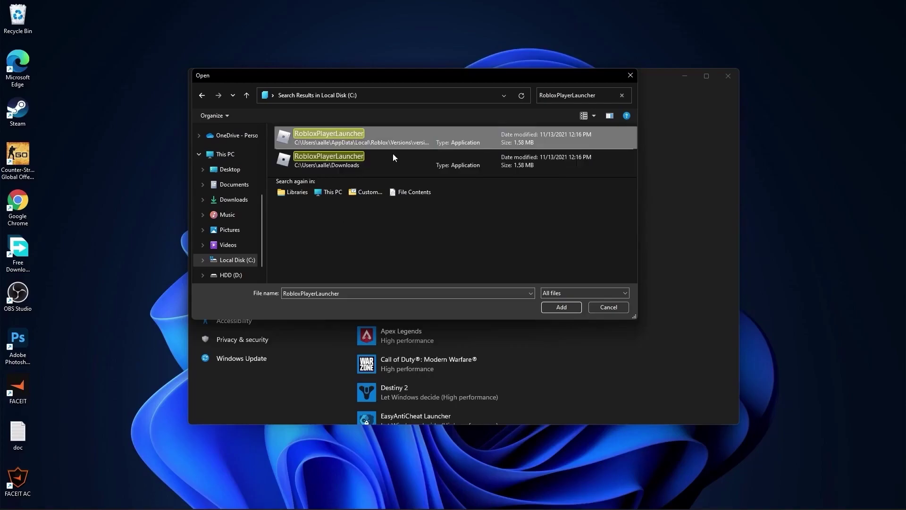
{"action": "left_click", "coordinate": [561, 307]}
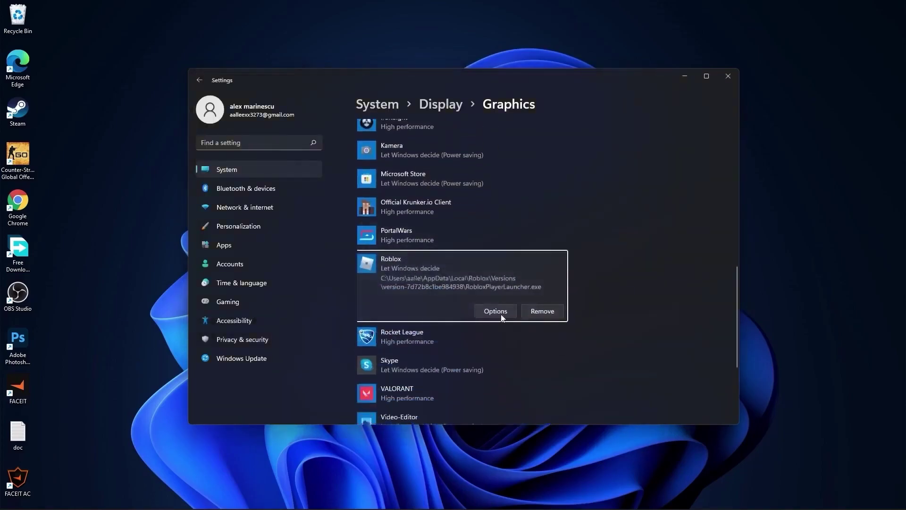
Set Roblox's graphics preference to High performance and save it.
{"action": "left_click", "coordinate": [495, 311]}
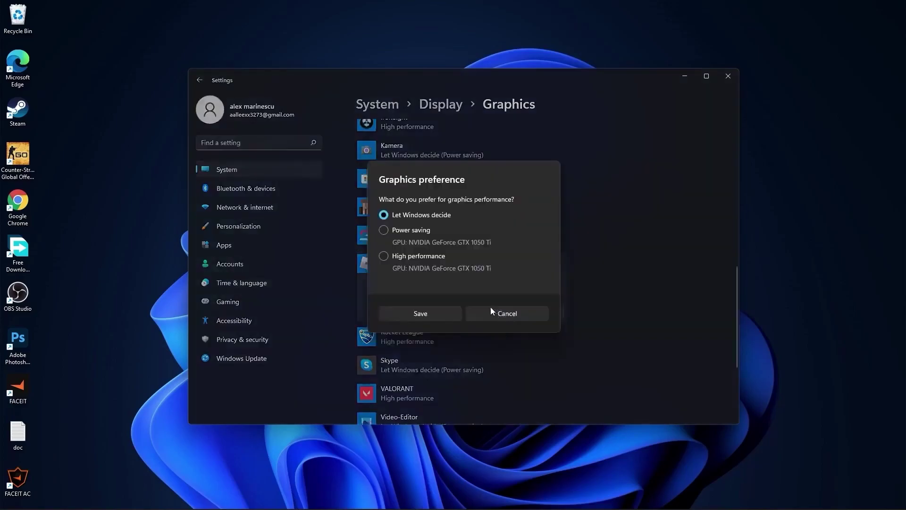
{"action": "left_click", "coordinate": [384, 257]}
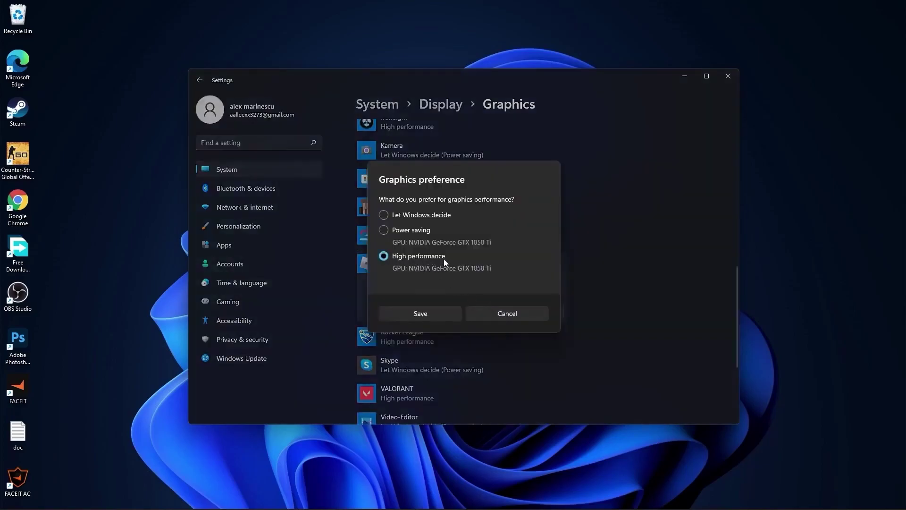
{"action": "left_click", "coordinate": [427, 312]}
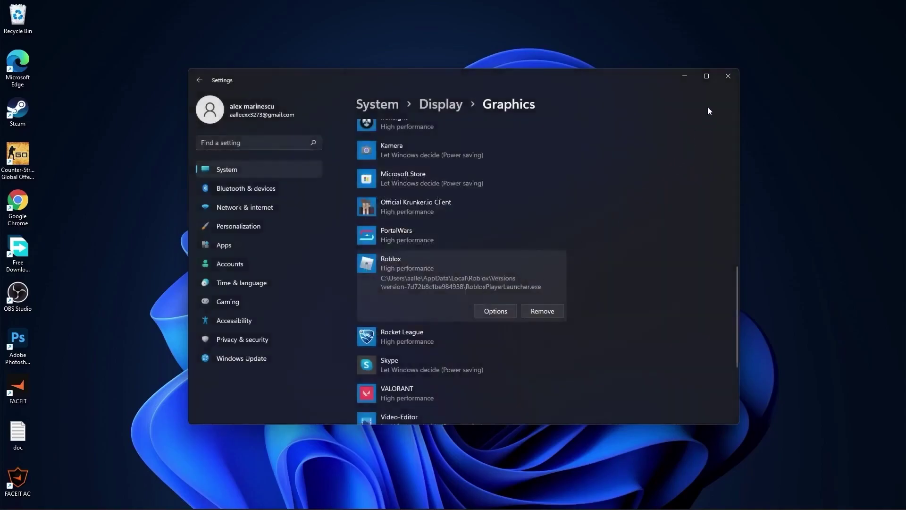
Restart Settings, confirm Windows Update reports the PC is up to date, then go to System.
{"action": "left_click", "coordinate": [728, 75]}
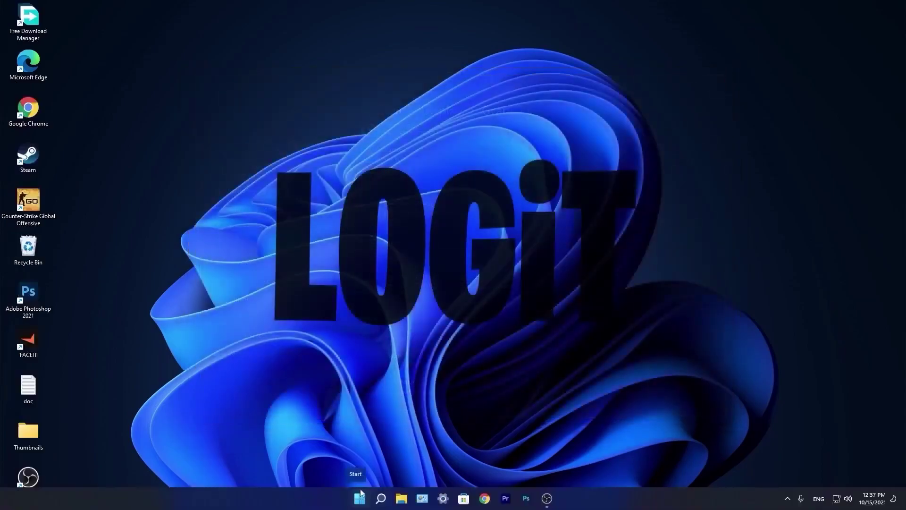
{"action": "left_click", "coordinate": [359, 499]}
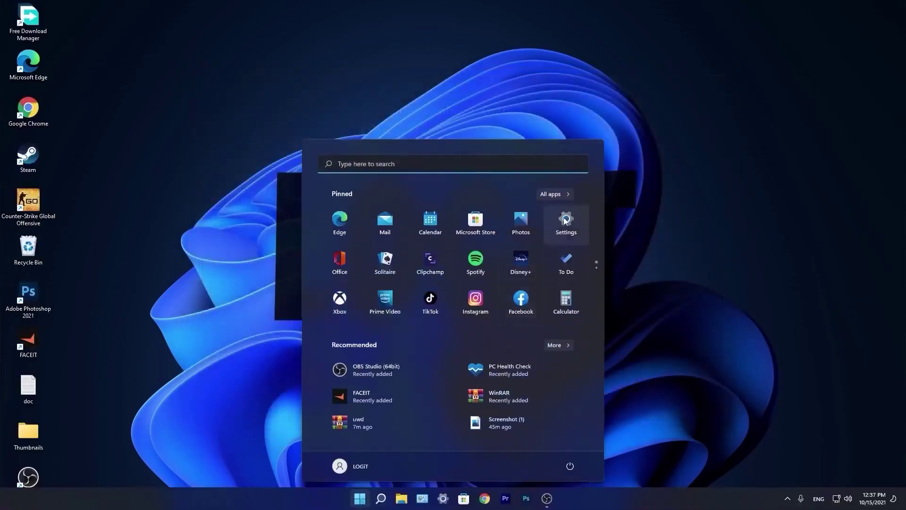
{"action": "left_click", "coordinate": [566, 224]}
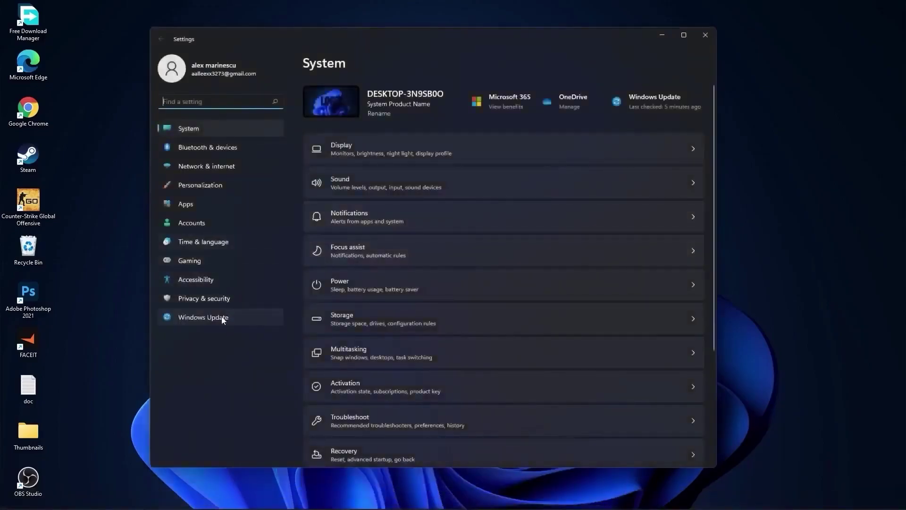
{"action": "left_click", "coordinate": [167, 319]}
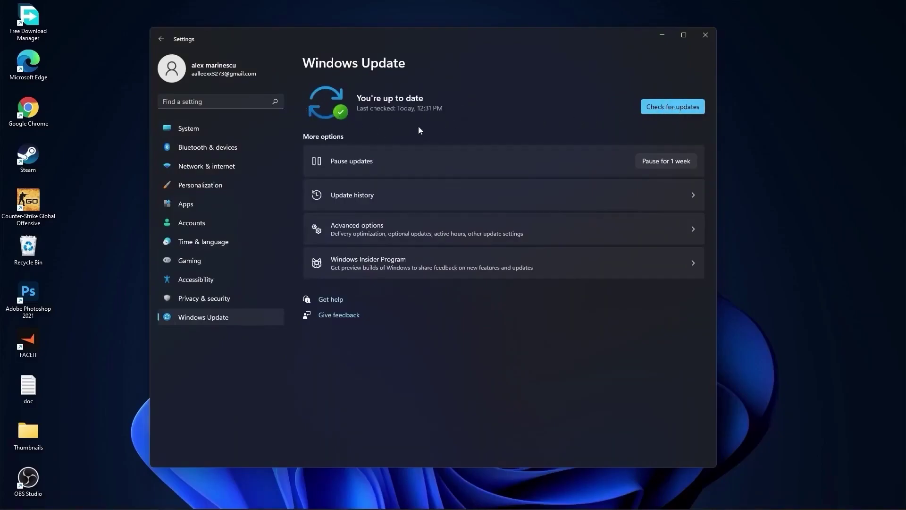
{"action": "left_click", "coordinate": [214, 128]}
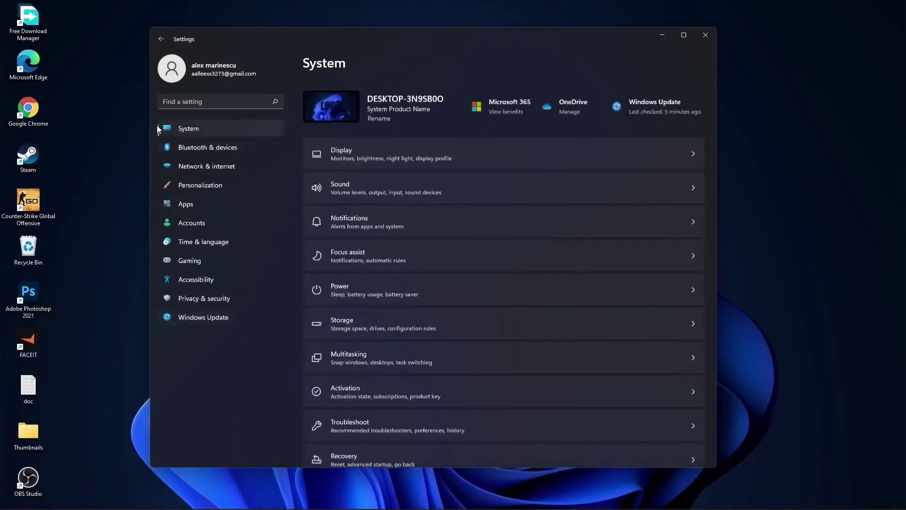
In Display > Advanced display, keep the refresh rate at its highest, 74.97 Hz.
{"action": "left_click", "coordinate": [355, 147]}
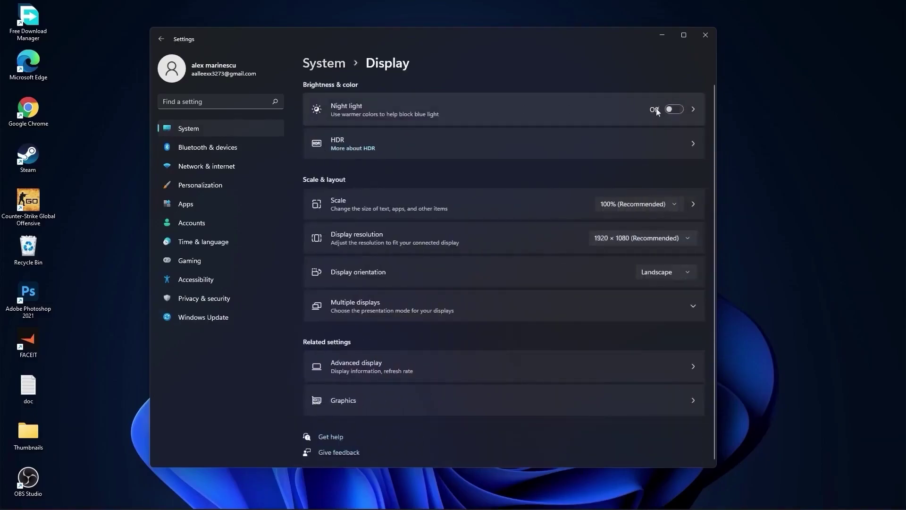
{"action": "left_click", "coordinate": [358, 367]}
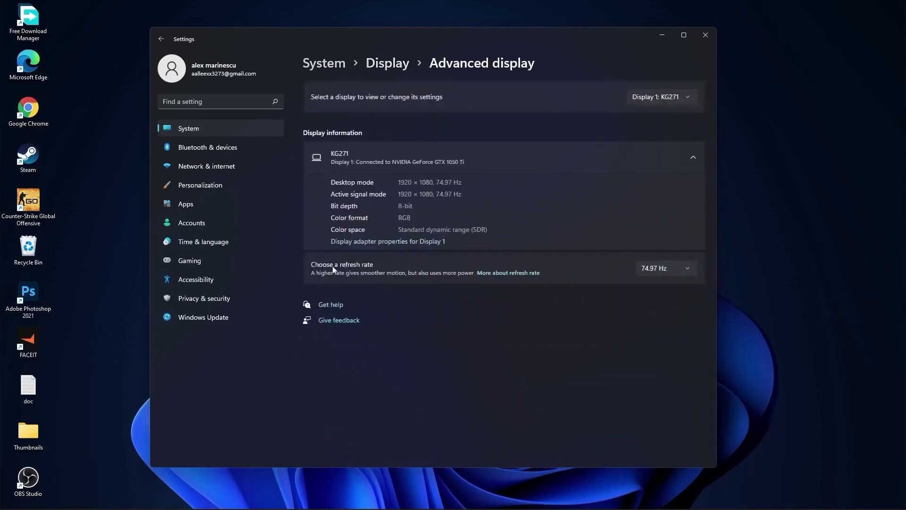
{"action": "left_click", "coordinate": [653, 269]}
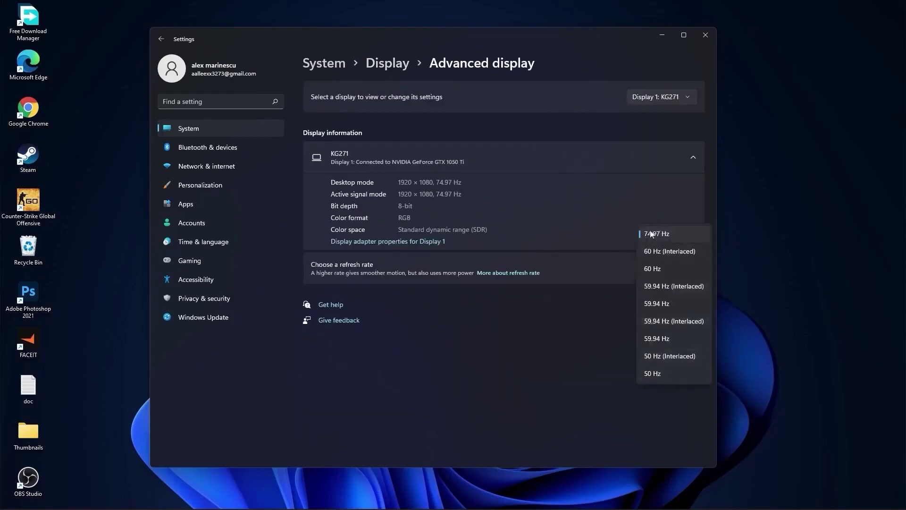
{"action": "left_click", "coordinate": [657, 234]}
Look over the notification settings, then turn Focus assist Off.
{"action": "left_click", "coordinate": [331, 65]}
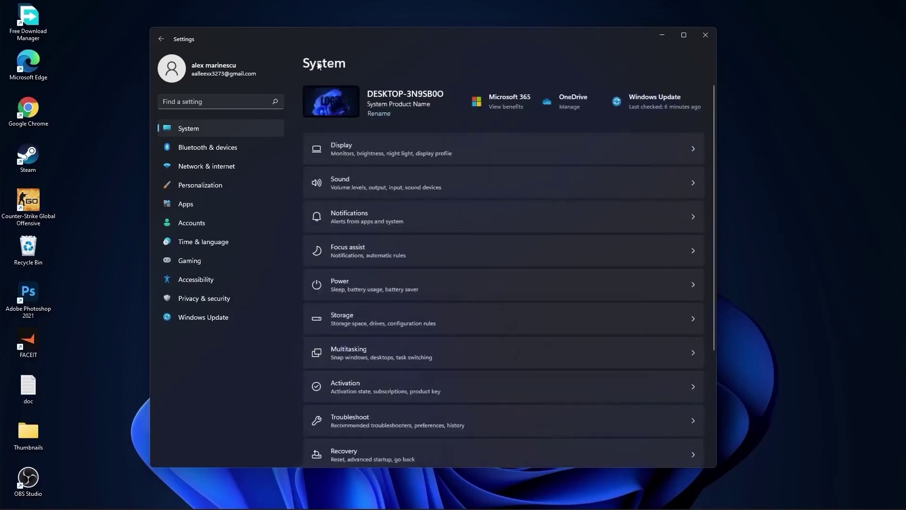
{"action": "left_click", "coordinate": [354, 218]}
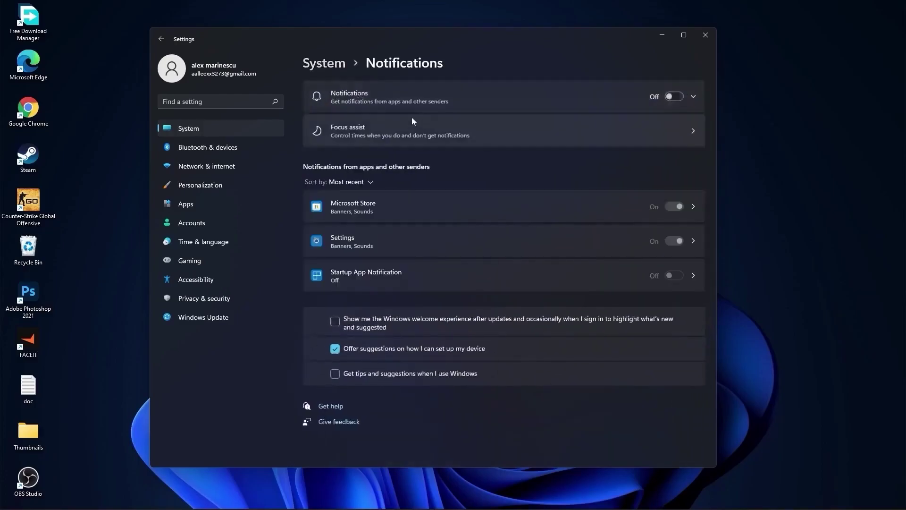
{"action": "left_click", "coordinate": [329, 63]}
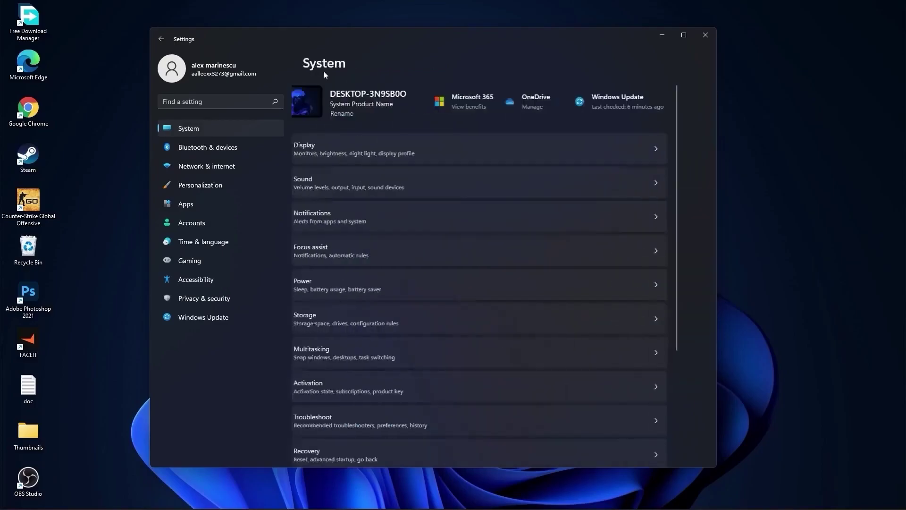
{"action": "left_click", "coordinate": [347, 247]}
{"action": "left_click", "coordinate": [336, 133]}
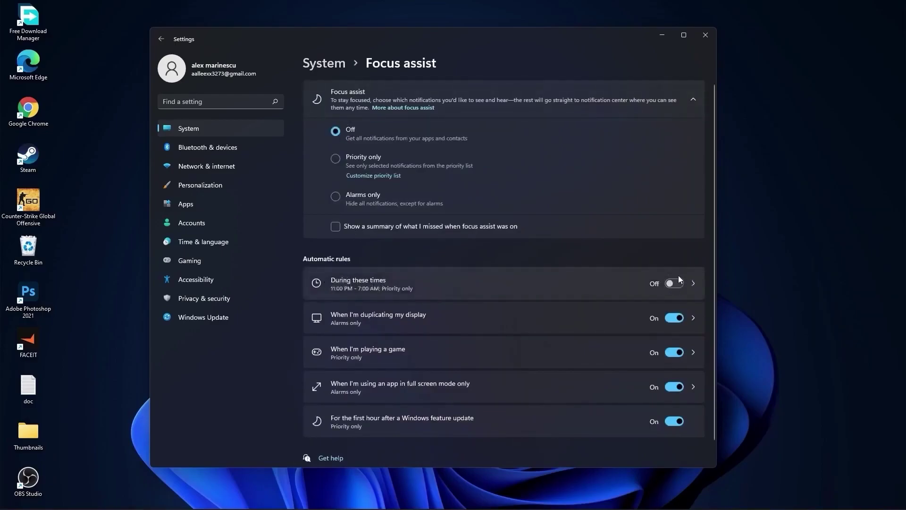
{"action": "left_click", "coordinate": [324, 64]}
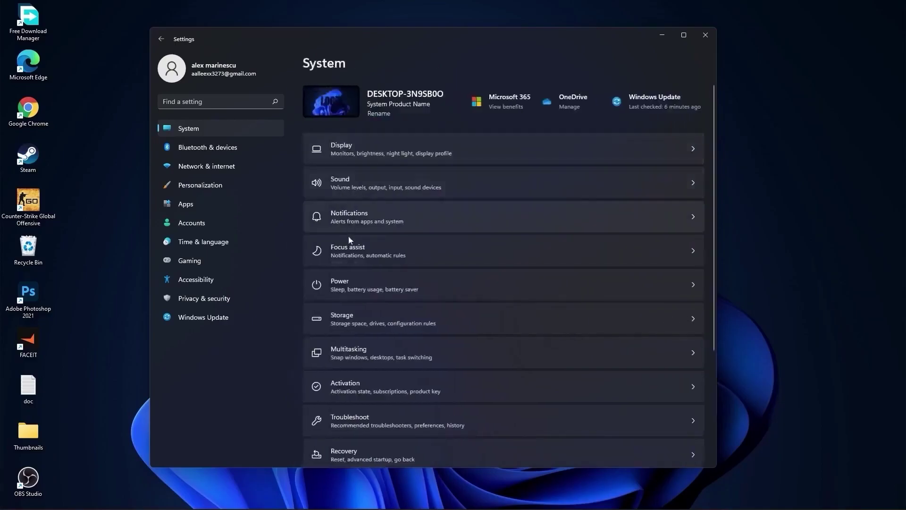
Set the Power mode to Best performance and return to the System overview.
{"action": "left_click", "coordinate": [350, 287]}
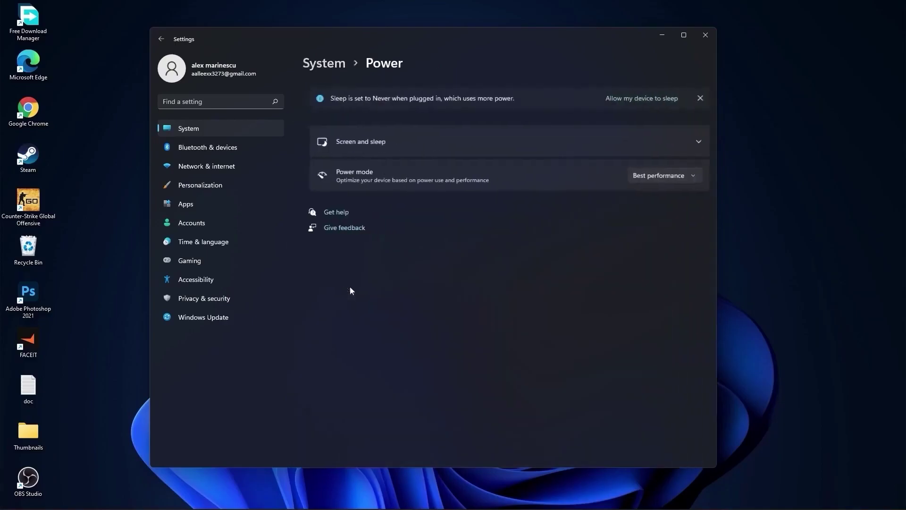
{"action": "left_click", "coordinate": [644, 178]}
{"action": "left_click", "coordinate": [661, 177]}
{"action": "left_click", "coordinate": [321, 68]}
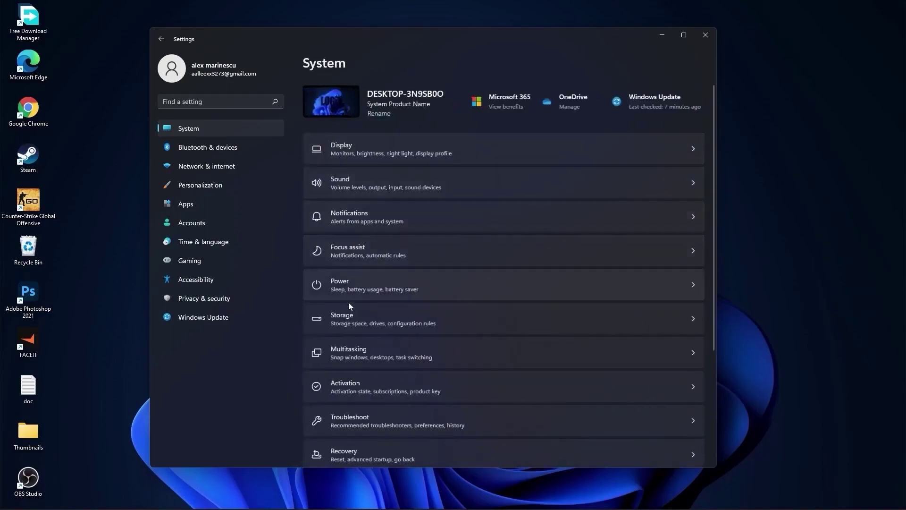
Select Downloads and Previous Windows installation(s) in Storage cleanup recommendations and permanently delete 45.3 GB.
{"action": "left_click", "coordinate": [350, 321]}
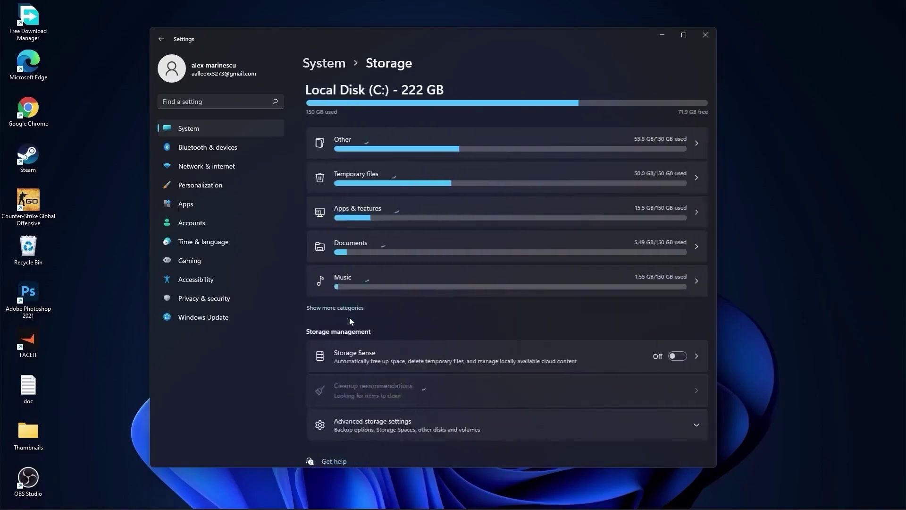
{"action": "scroll", "coordinate": [359, 321], "scroll_direction": "down", "scroll_amount": 3}
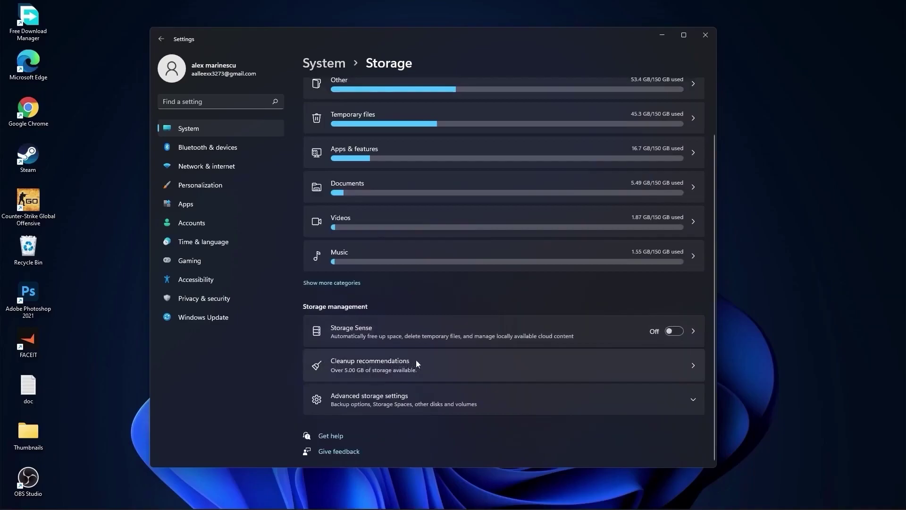
{"action": "left_click", "coordinate": [370, 363]}
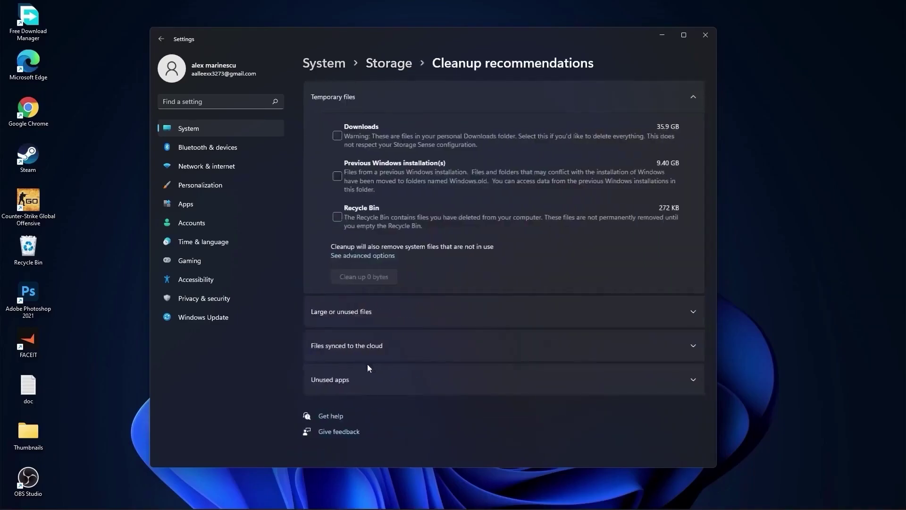
{"action": "left_click", "coordinate": [338, 135]}
{"action": "left_click", "coordinate": [338, 176]}
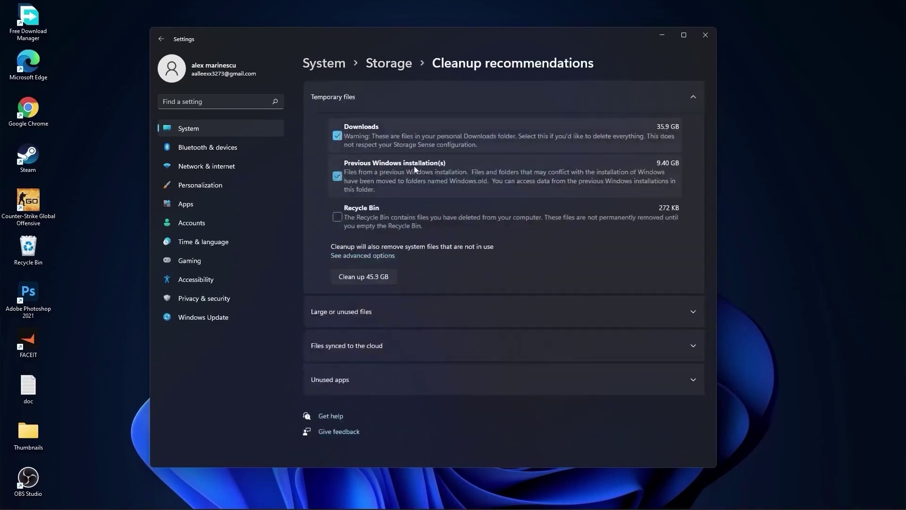
{"action": "left_click", "coordinate": [364, 276]}
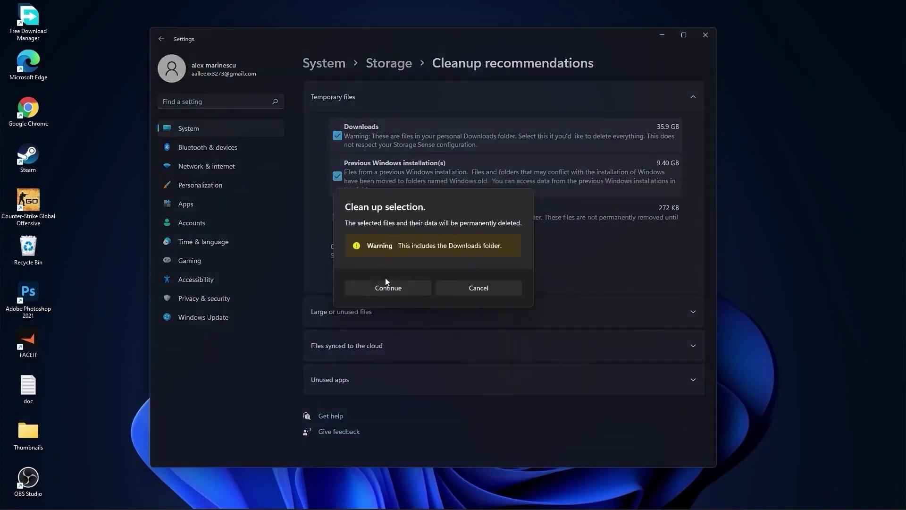
{"action": "left_click", "coordinate": [396, 289]}
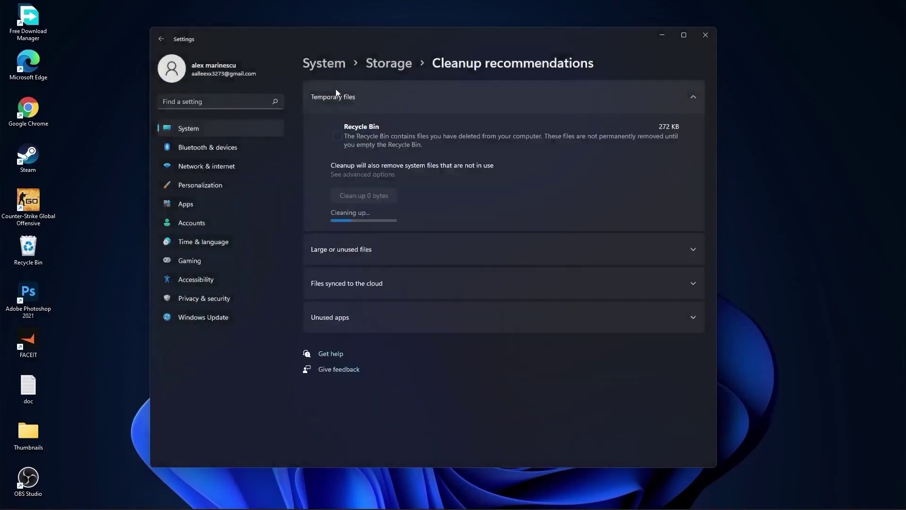
{"action": "left_click", "coordinate": [320, 65]}
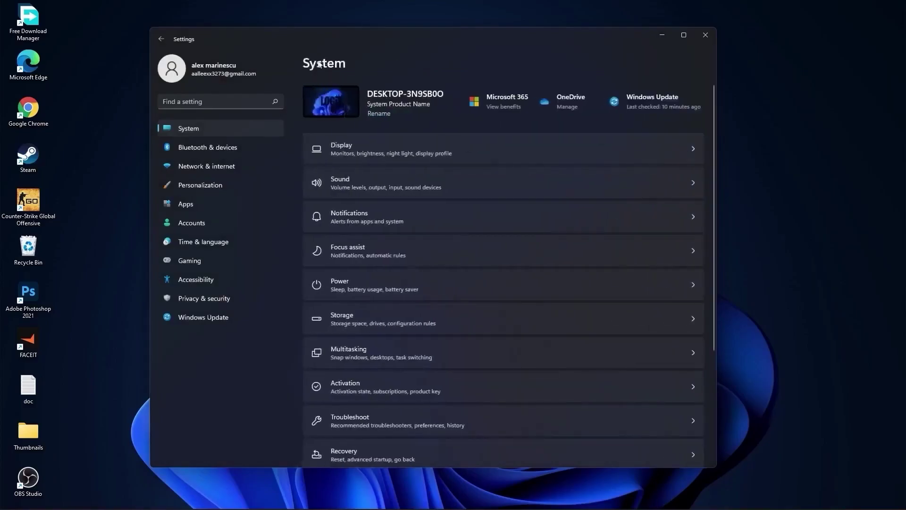
Verify Multitasking snap windows, Remote Desktop and Clipboard history are all Off, then go to Personalization.
{"action": "left_click", "coordinate": [362, 353]}
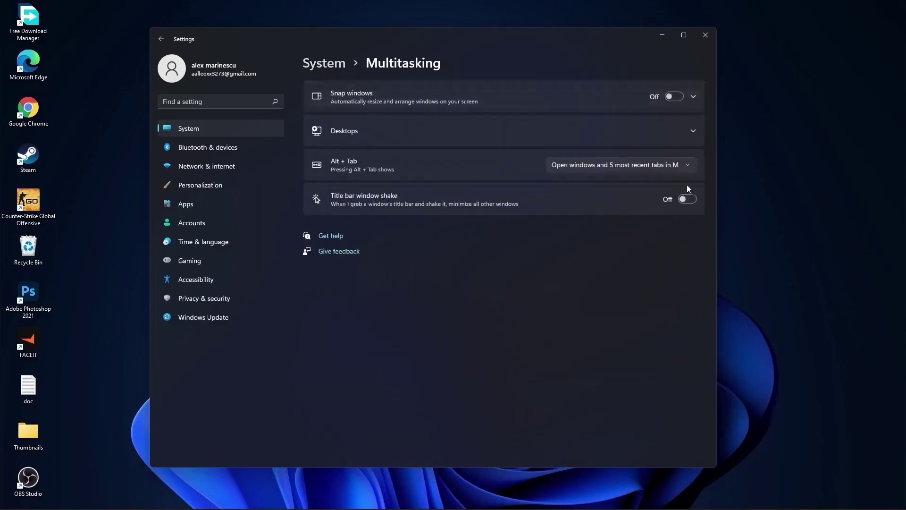
{"action": "left_click", "coordinate": [327, 70]}
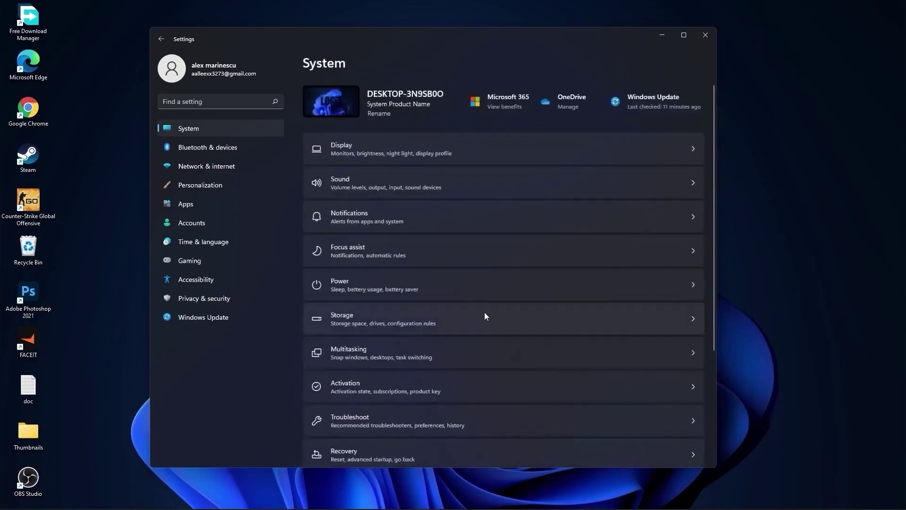
{"action": "scroll", "coordinate": [486, 314], "scroll_direction": "down", "scroll_amount": 5}
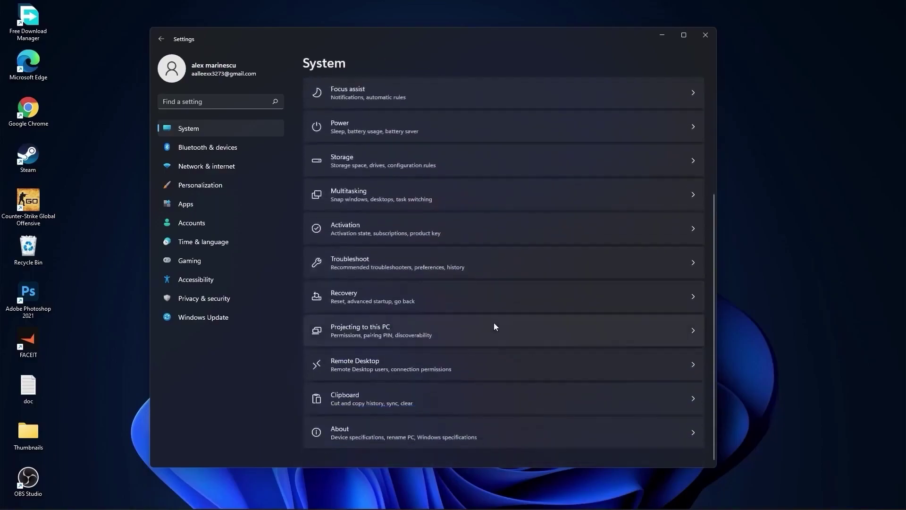
{"action": "left_click", "coordinate": [362, 363]}
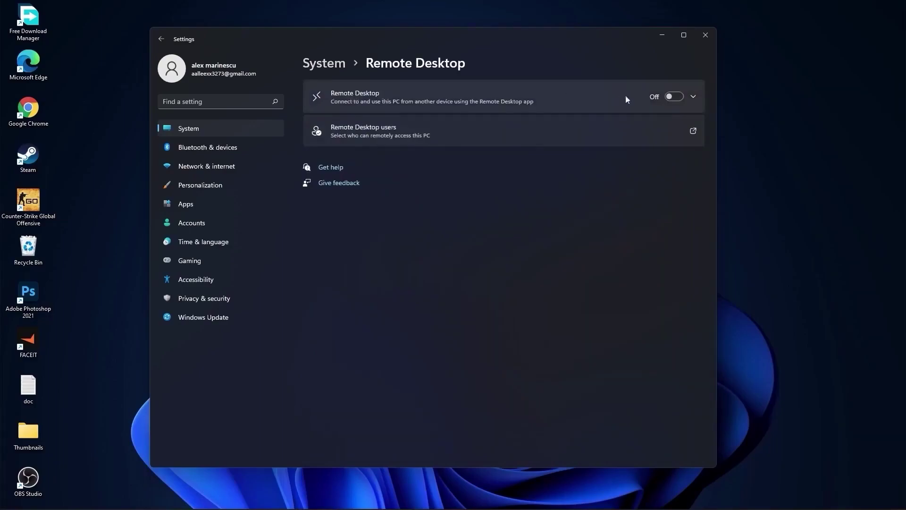
{"action": "left_click", "coordinate": [324, 62]}
{"action": "scroll", "coordinate": [502, 347], "scroll_direction": "down", "scroll_amount": 5}
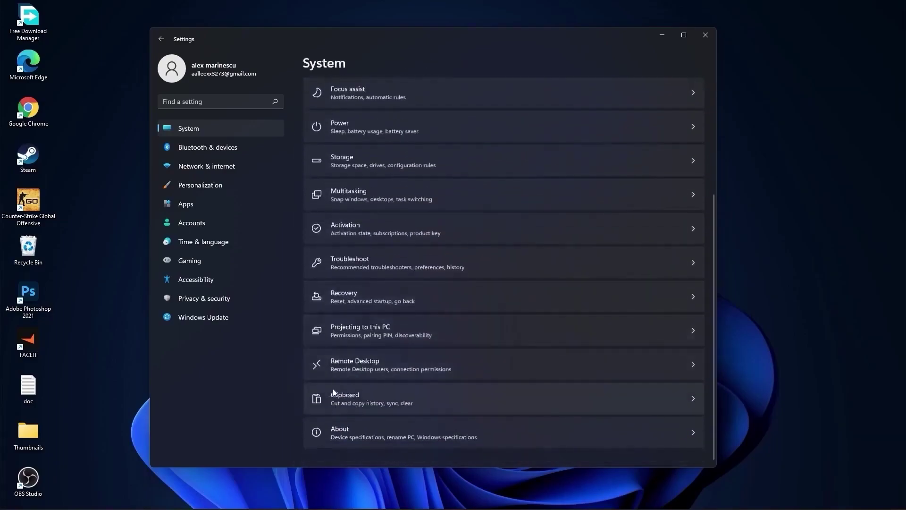
{"action": "left_click", "coordinate": [354, 399]}
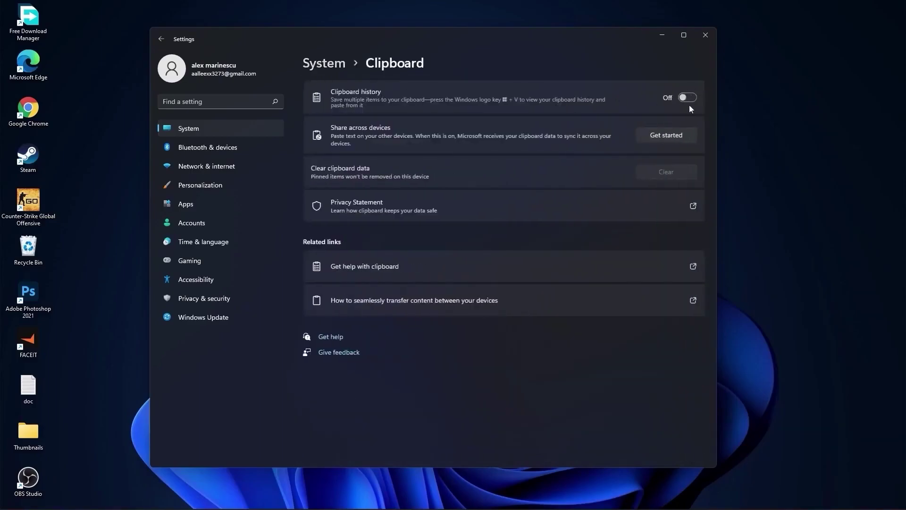
{"action": "left_click", "coordinate": [324, 63]}
{"action": "left_click", "coordinate": [198, 188]}
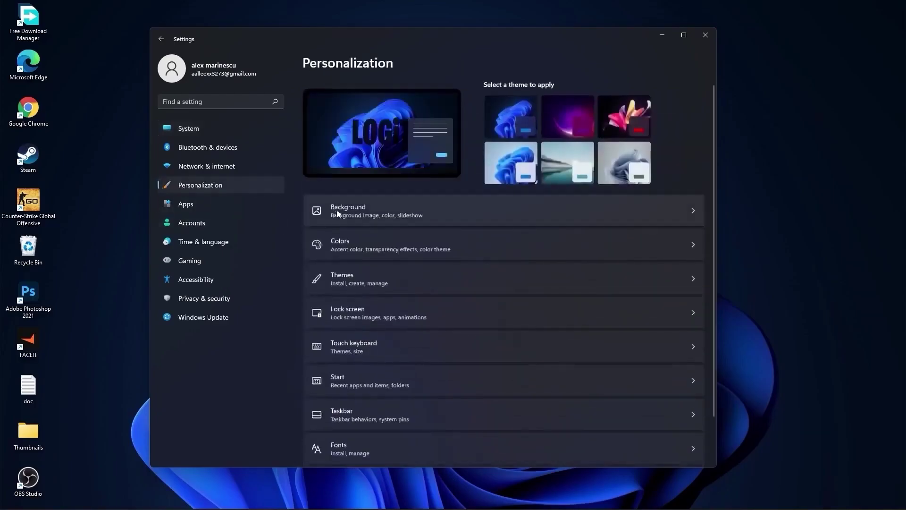
Set the desktop background type to Slideshow.
{"action": "left_click", "coordinate": [337, 206]}
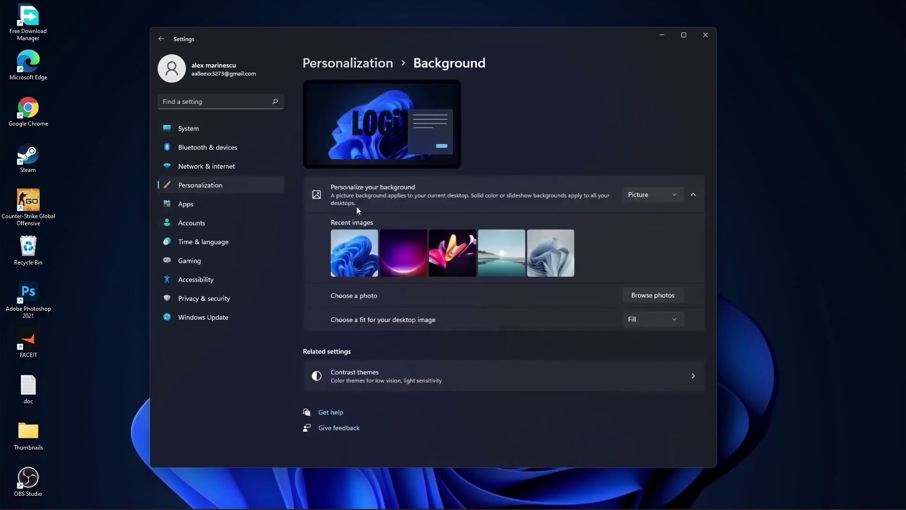
{"action": "left_click", "coordinate": [643, 195]}
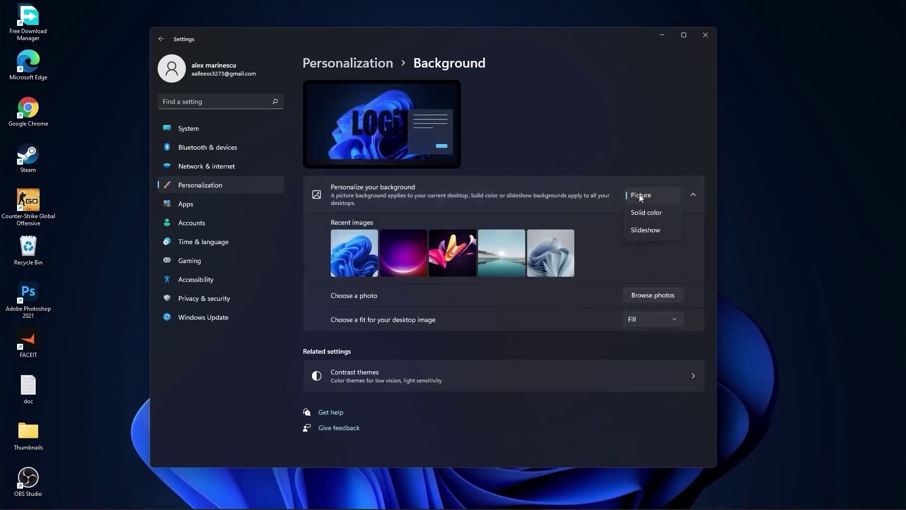
{"action": "left_click", "coordinate": [640, 230]}
Review the installed apps in Apps & features, opening and dismissing Adobe Photoshop 2021's actions menu.
{"action": "left_click", "coordinate": [168, 206]}
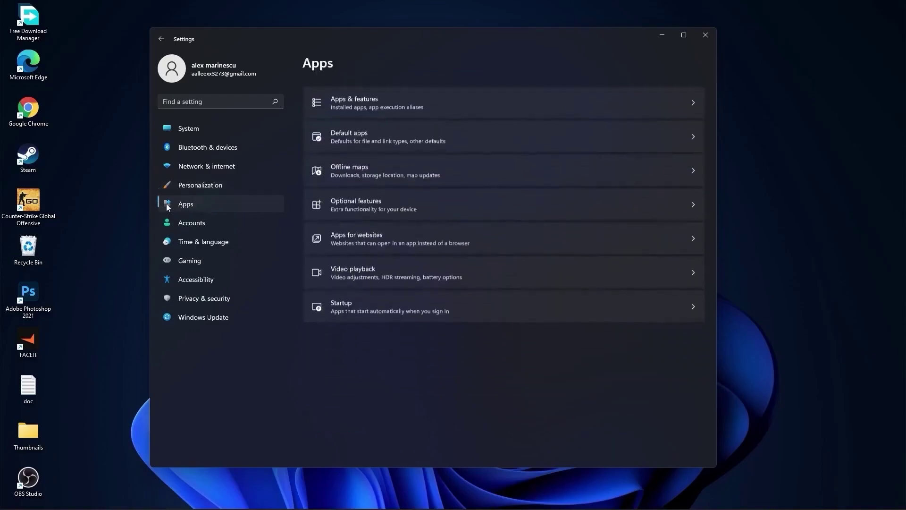
{"action": "left_click", "coordinate": [374, 97]}
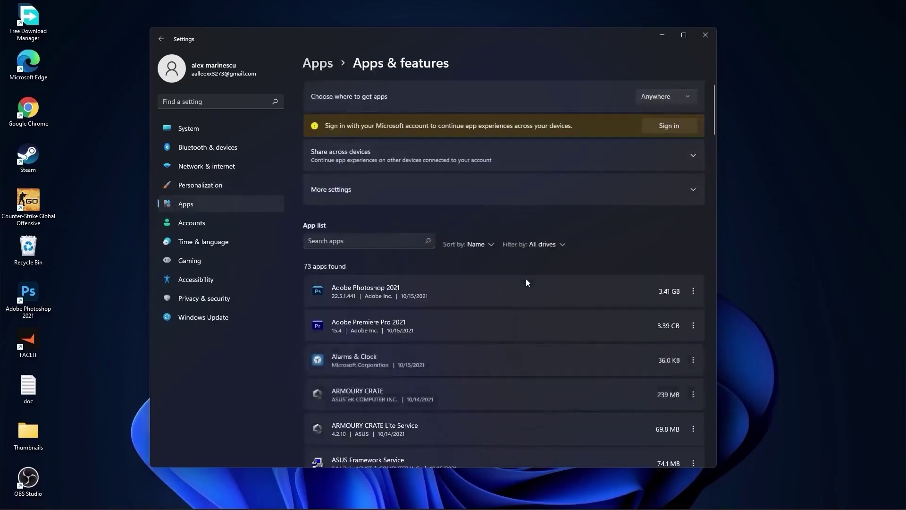
{"action": "scroll", "coordinate": [525, 326], "scroll_direction": "down", "scroll_amount": 5}
{"action": "scroll", "coordinate": [524, 331], "scroll_direction": "up", "scroll_amount": 5}
{"action": "left_click", "coordinate": [693, 291]}
{"action": "key", "text": "Escape"}
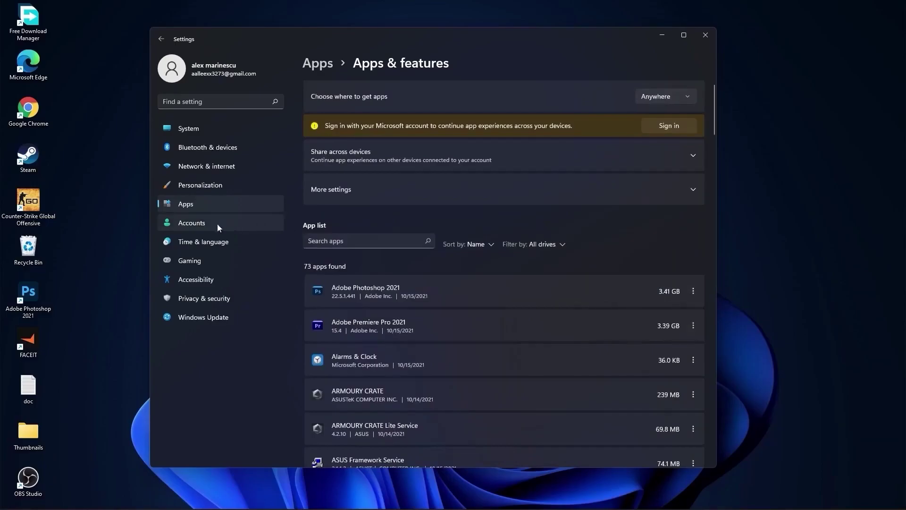
Stop the controller button from opening Xbox Game Bar.
{"action": "left_click", "coordinate": [184, 262]}
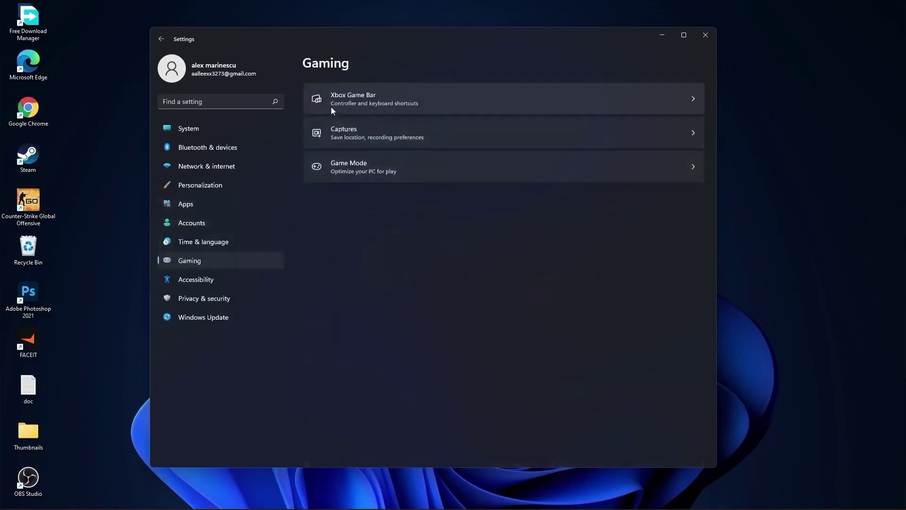
{"action": "left_click", "coordinate": [384, 97]}
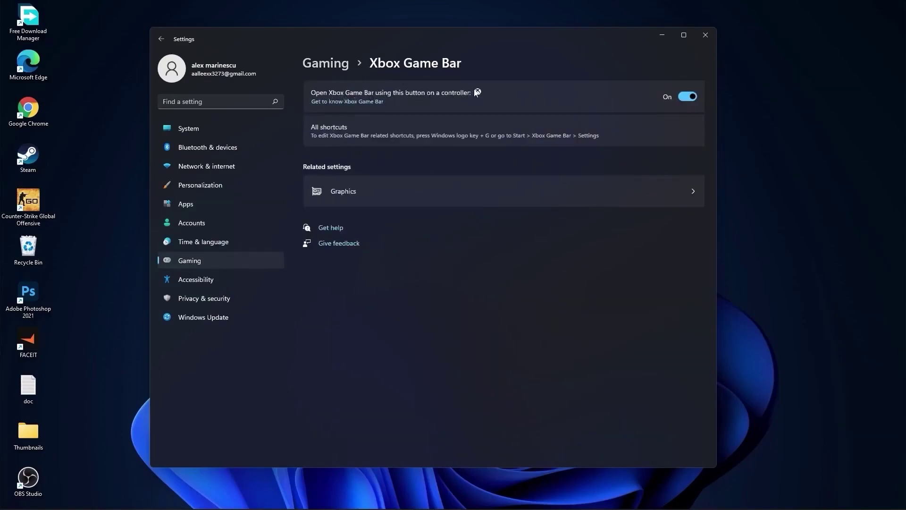
{"action": "left_click", "coordinate": [687, 97]}
{"action": "left_click", "coordinate": [340, 67]}
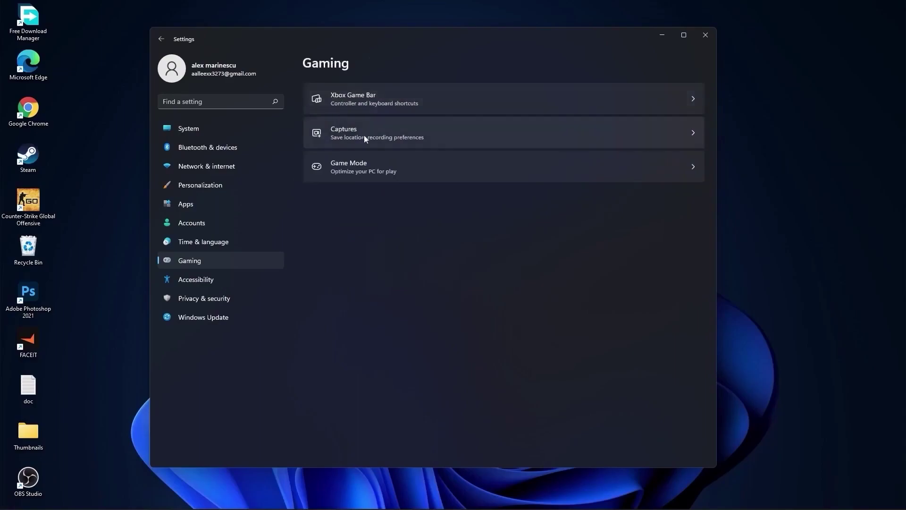
Turn off Capture audio and Capture mouse cursor for game recordings, then check Game Mode is still On.
{"action": "left_click", "coordinate": [341, 137]}
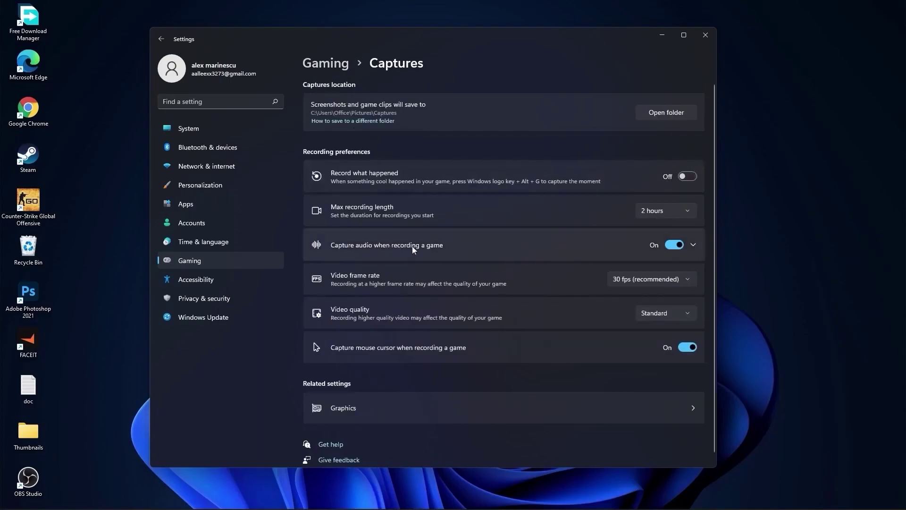
{"action": "left_click", "coordinate": [680, 245]}
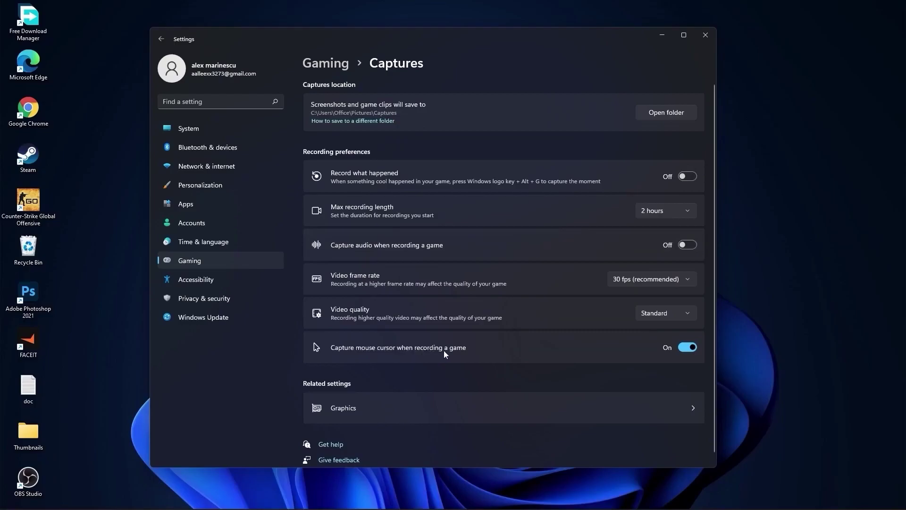
{"action": "left_click", "coordinate": [685, 347]}
{"action": "left_click", "coordinate": [326, 63]}
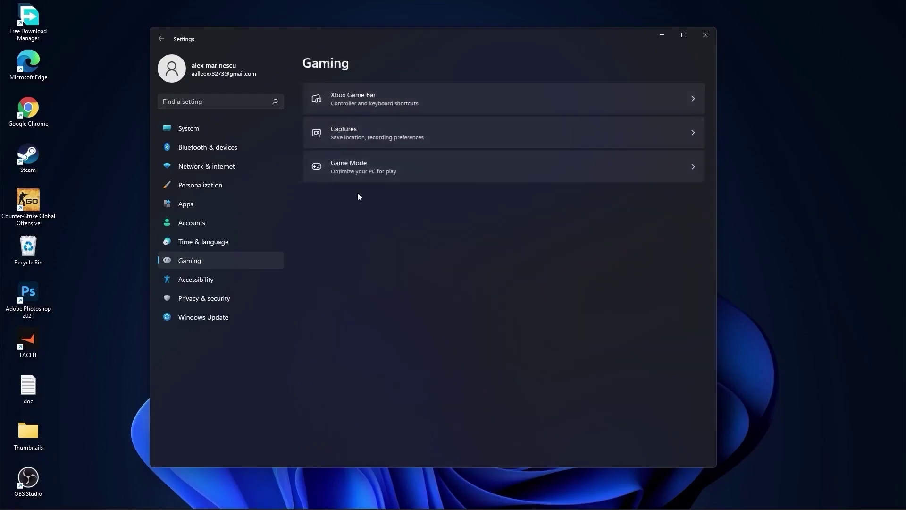
{"action": "left_click", "coordinate": [359, 168]}
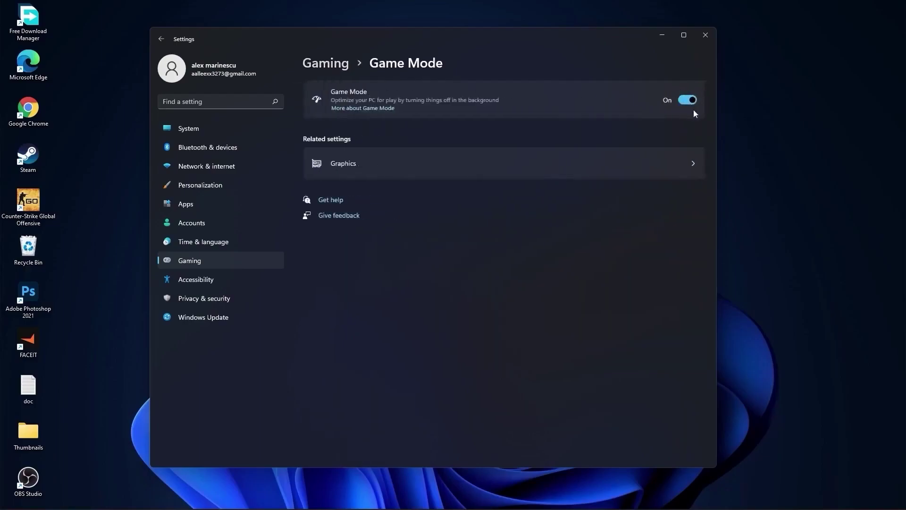
{"action": "left_click", "coordinate": [189, 261]}
Review the General, Speech, Inking & typing, and Diagnostics & feedback privacy pages.
{"action": "left_click", "coordinate": [226, 303]}
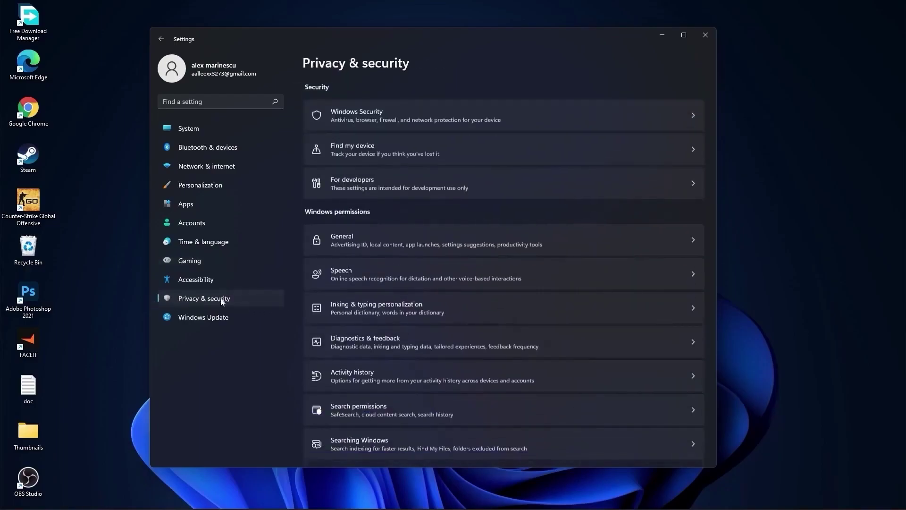
{"action": "left_click", "coordinate": [353, 239]}
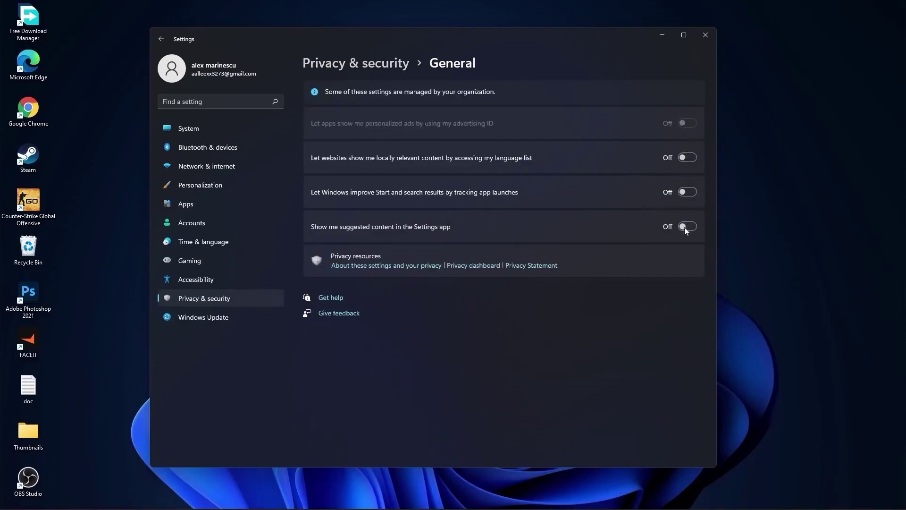
{"action": "left_click", "coordinate": [375, 69]}
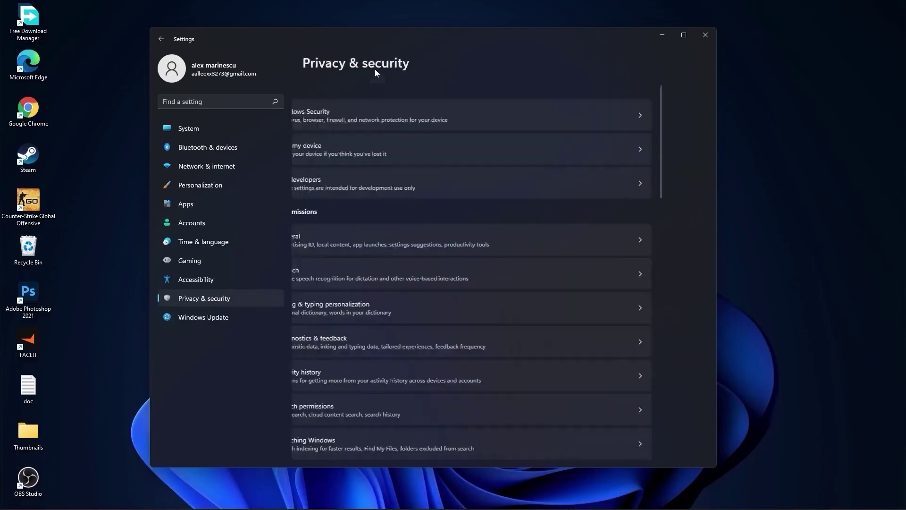
{"action": "left_click", "coordinate": [364, 270]}
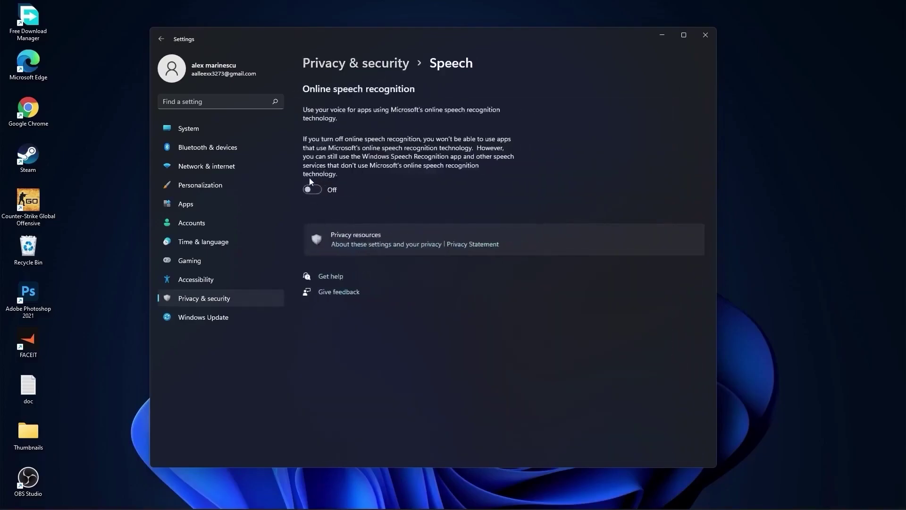
{"action": "left_click", "coordinate": [366, 63]}
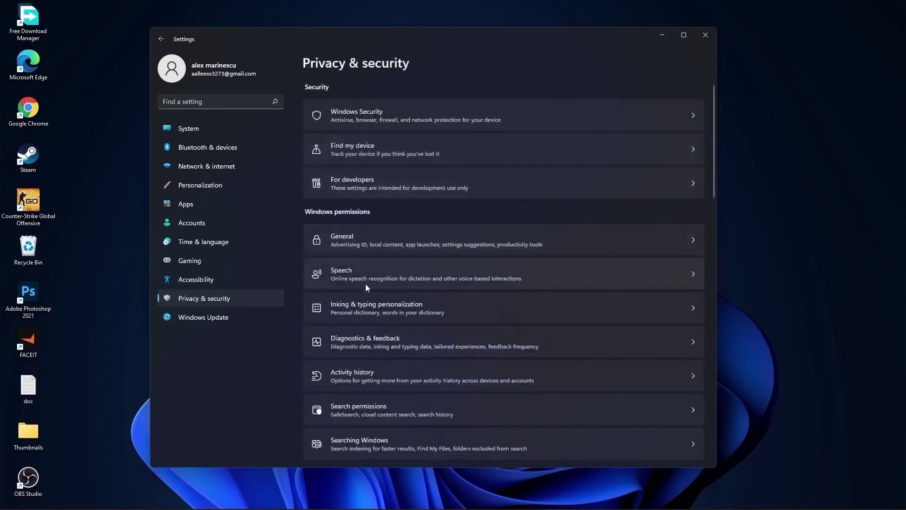
{"action": "left_click", "coordinate": [411, 311]}
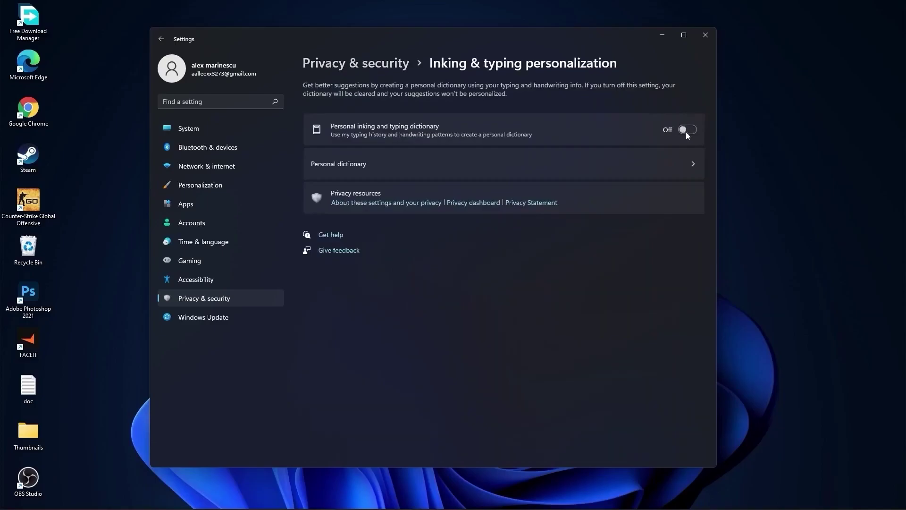
{"action": "left_click", "coordinate": [373, 63]}
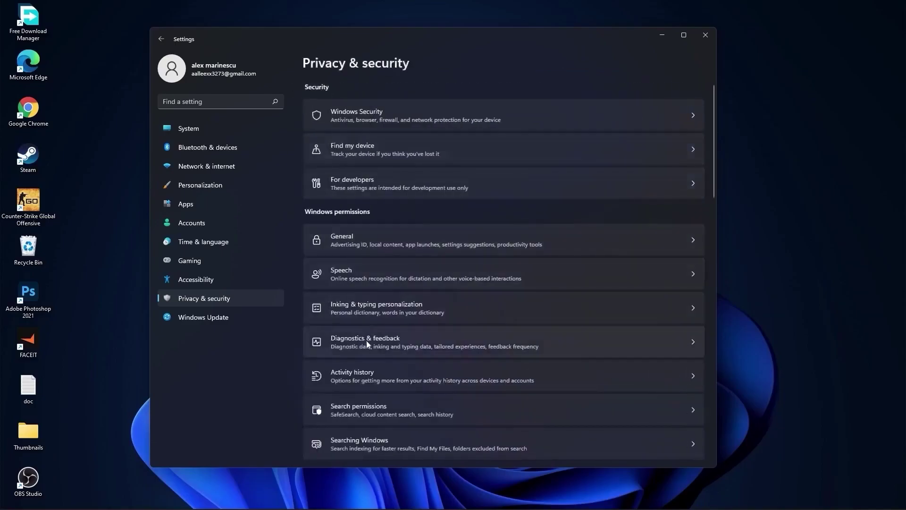
{"action": "left_click", "coordinate": [385, 345]}
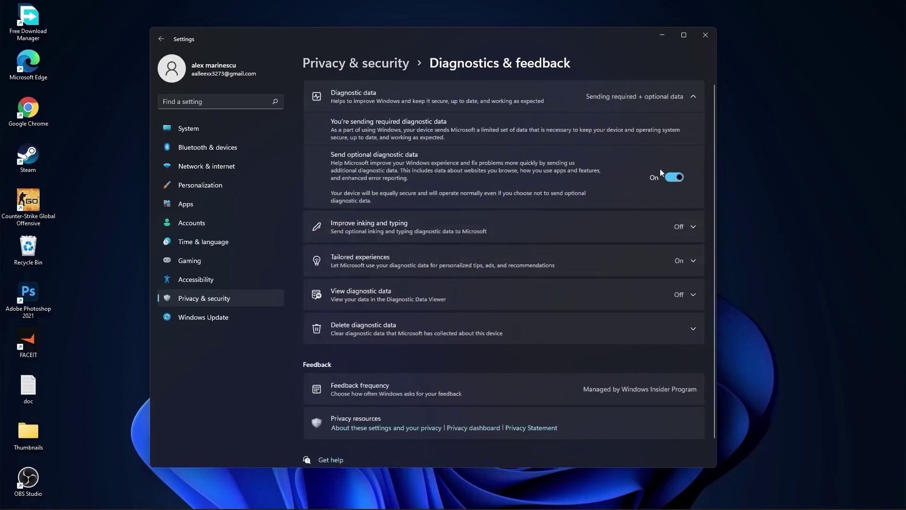
{"action": "left_click", "coordinate": [372, 63]}
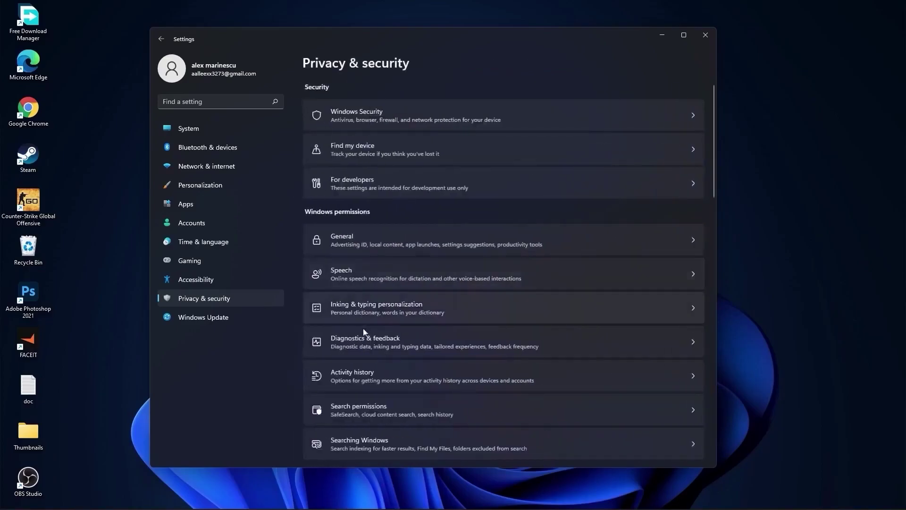
Turn off Store my activity history, then bring up the Searching Windows settings.
{"action": "left_click", "coordinate": [361, 376]}
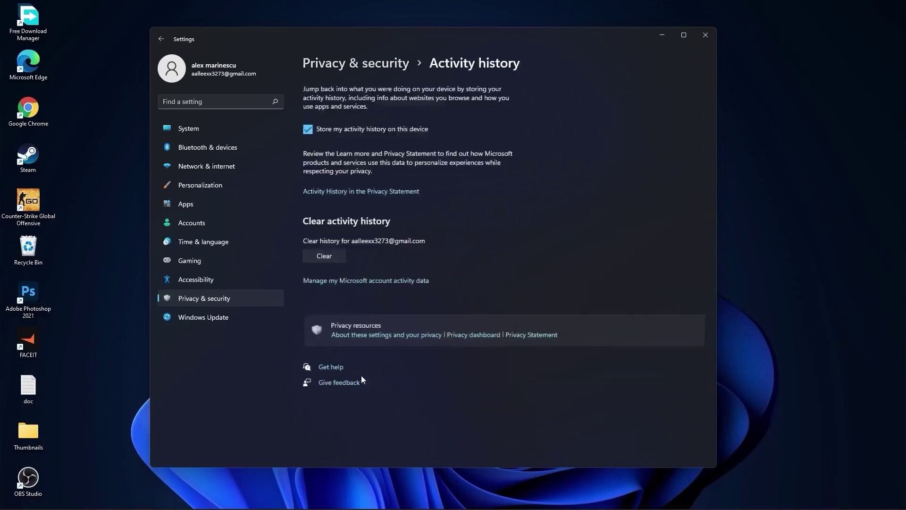
{"action": "left_click", "coordinate": [309, 130]}
{"action": "left_click", "coordinate": [346, 64]}
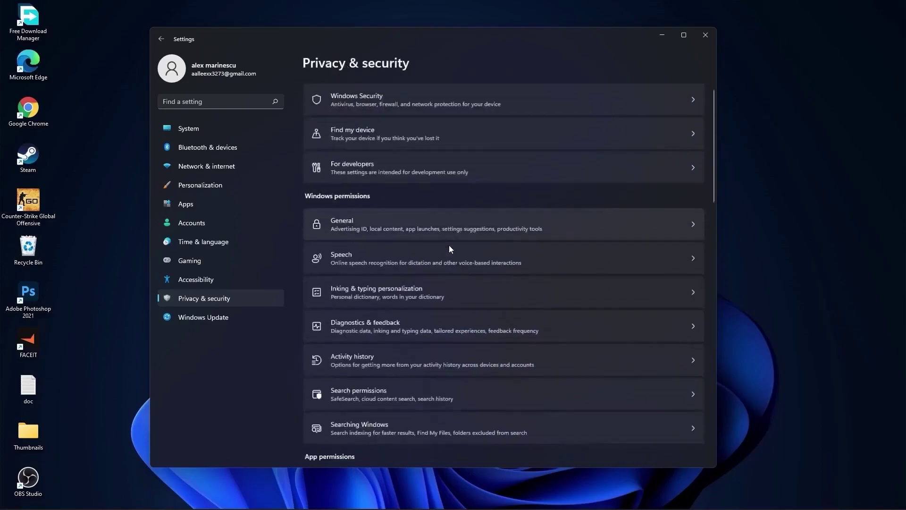
{"action": "scroll", "coordinate": [449, 247], "scroll_direction": "down", "scroll_amount": 4}
{"action": "left_click", "coordinate": [341, 210]}
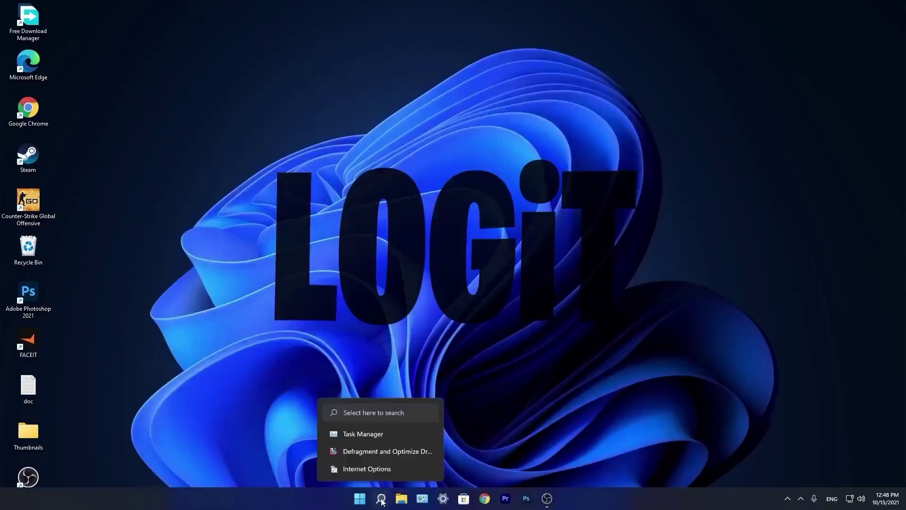
Launch Task Manager by searching 'task' and disable CCXProcess as a startup app.
{"action": "left_click", "coordinate": [381, 499]}
{"action": "type", "text": "task"}
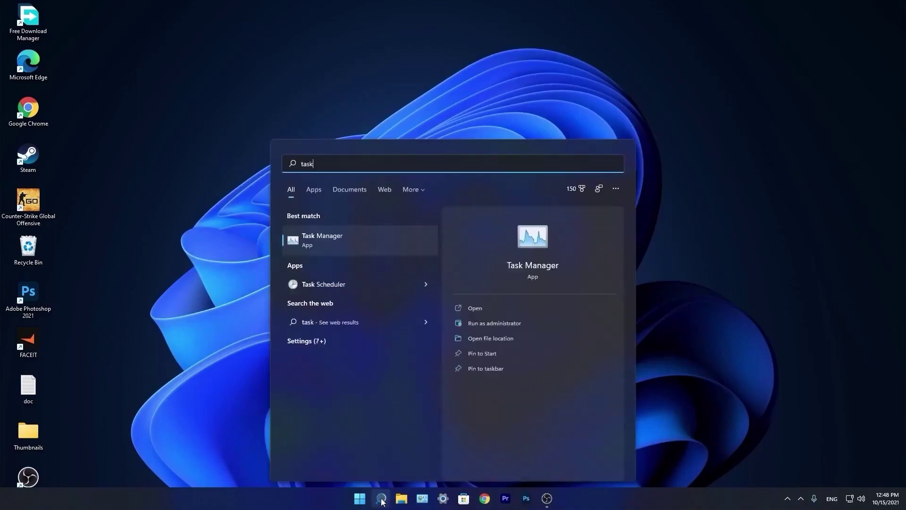
{"action": "left_click", "coordinate": [332, 239]}
{"action": "left_click", "coordinate": [400, 123]}
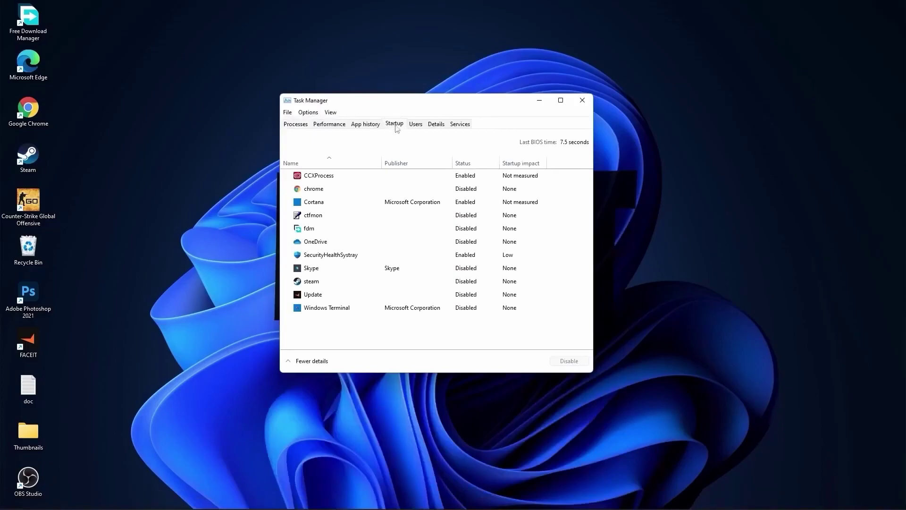
{"action": "right_click", "coordinate": [462, 176]}
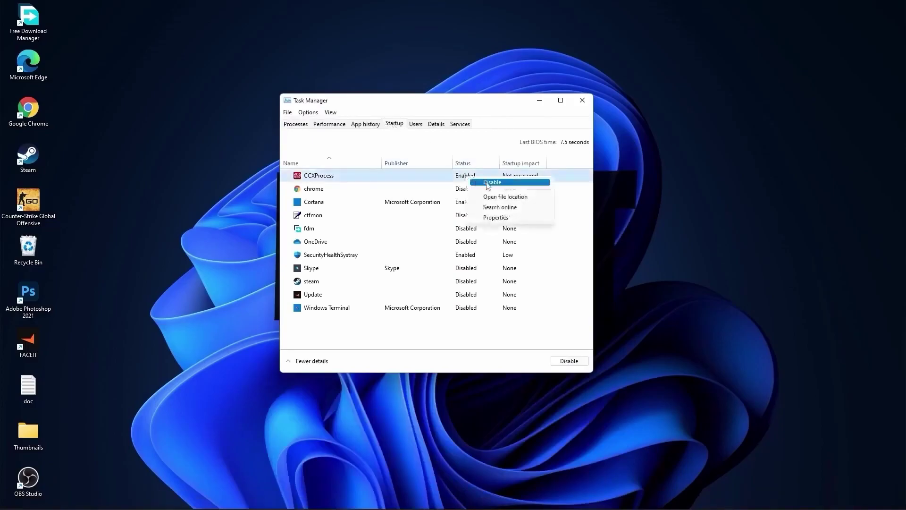
{"action": "left_click", "coordinate": [463, 175]}
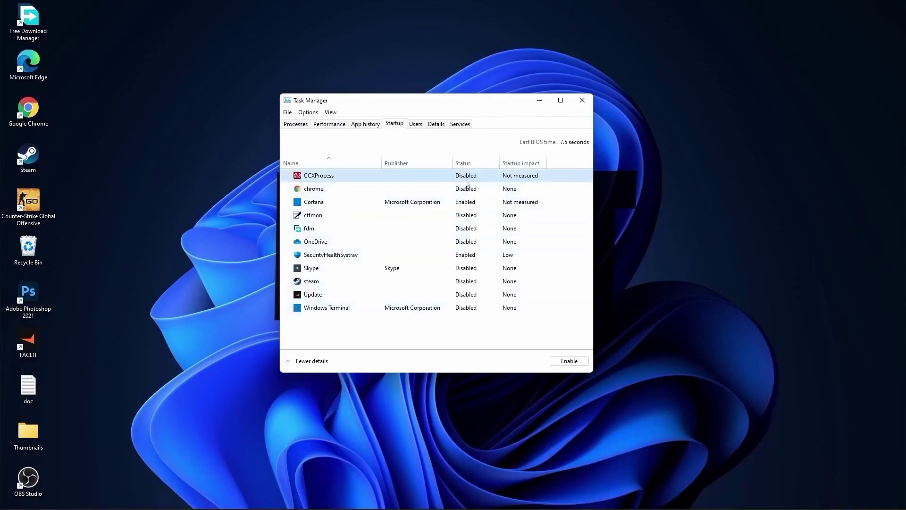
Close Task Manager and launch Defragment and Optimize Drives by searching 'optimi'.
{"action": "left_click", "coordinate": [583, 100]}
{"action": "left_click", "coordinate": [382, 501]}
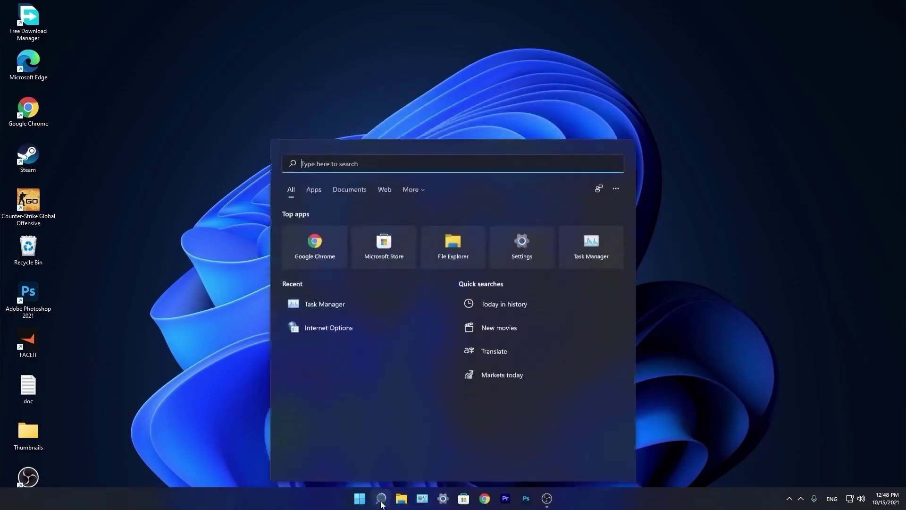
{"action": "type", "text": "optimi"}
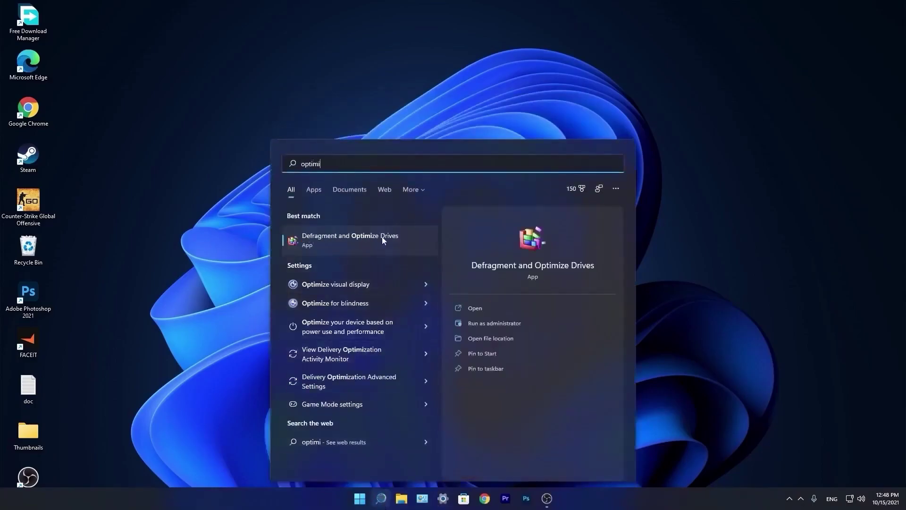
{"action": "left_click", "coordinate": [364, 241]}
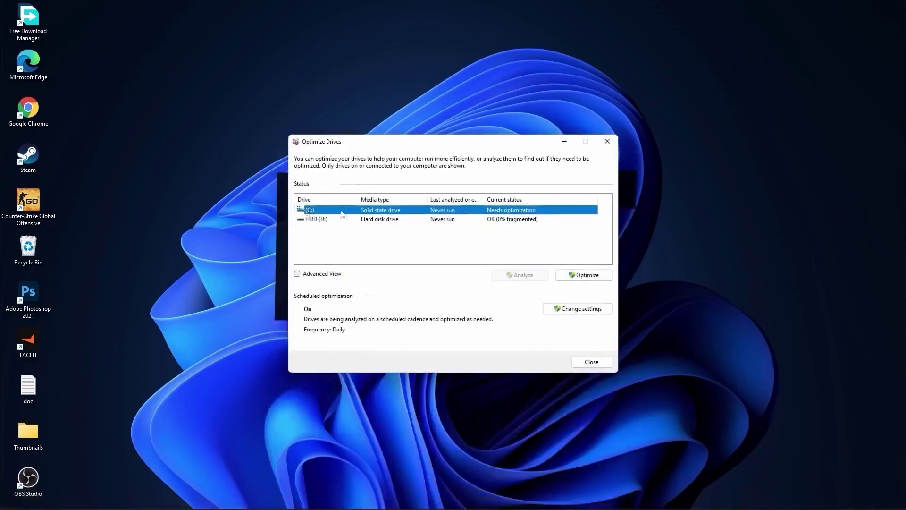
Optimize the C: drive, then analyze and start optimizing the D: hard disk.
{"action": "left_click", "coordinate": [572, 276]}
{"action": "left_click", "coordinate": [334, 222]}
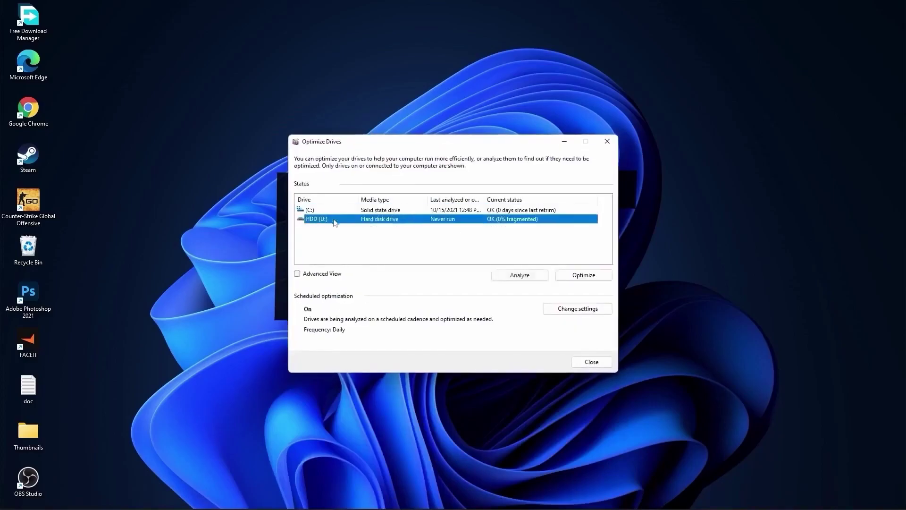
{"action": "left_click", "coordinate": [524, 278]}
{"action": "left_click", "coordinate": [586, 277]}
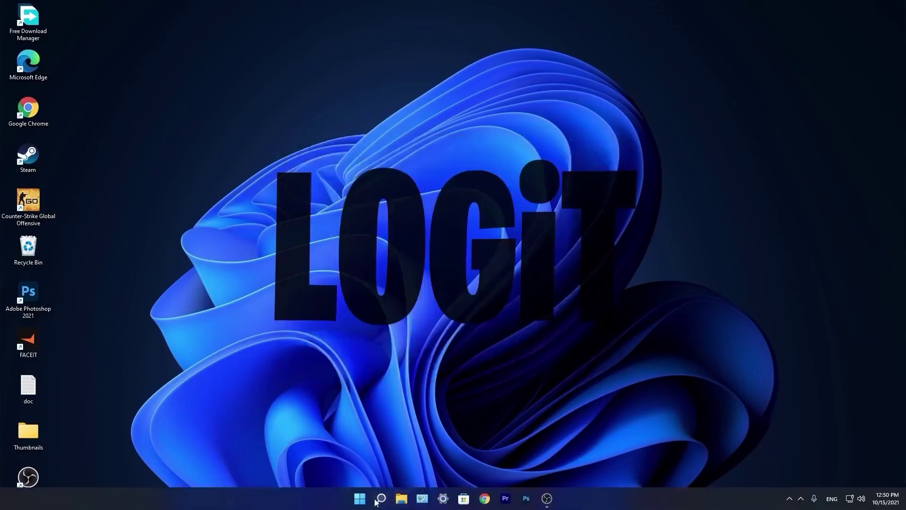
From the Run dialog, open the Windows Temp folder and delete all its files.
{"action": "left_click", "coordinate": [381, 499]}
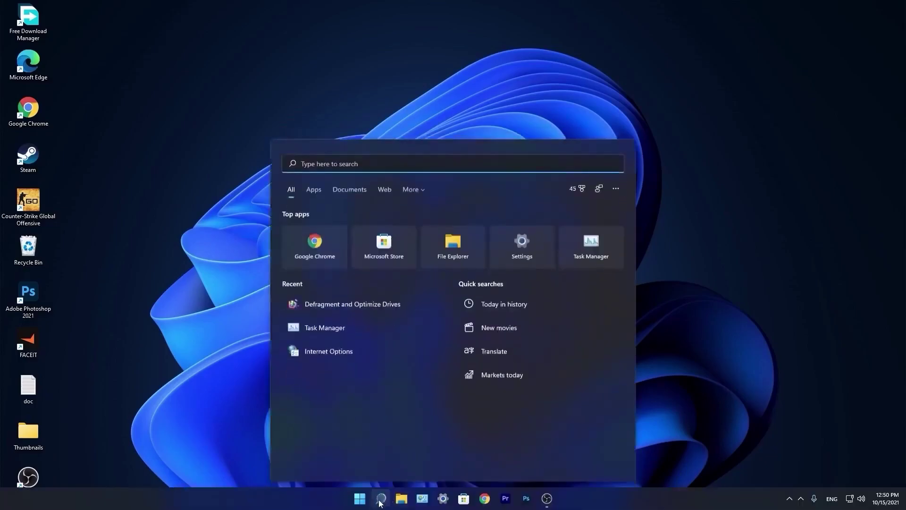
{"action": "type", "text": "run"}
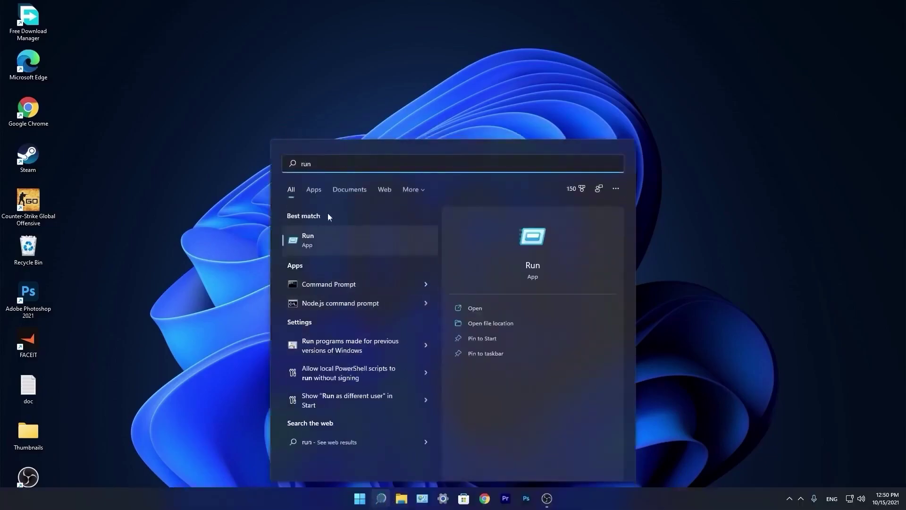
{"action": "left_click", "coordinate": [327, 240]}
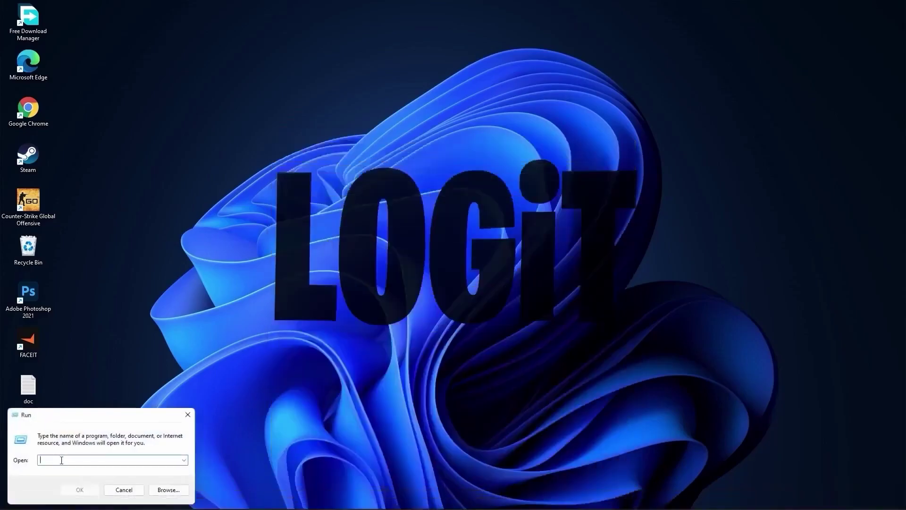
{"action": "type", "text": "temp"}
{"action": "left_click", "coordinate": [81, 490]}
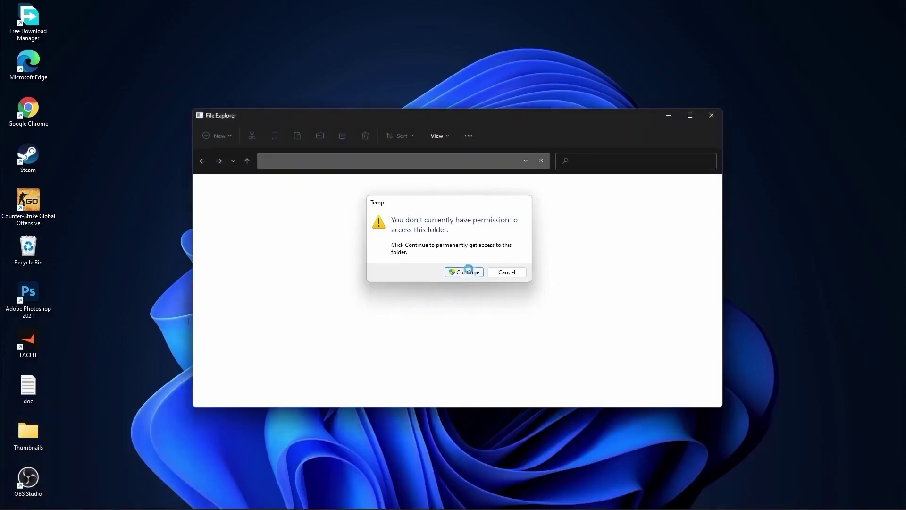
{"action": "left_click", "coordinate": [465, 272]}
{"action": "left_click_drag", "start_coordinate": [543, 343], "coordinate": [341, 196]}
{"action": "right_click", "coordinate": [341, 196]}
{"action": "left_click", "coordinate": [410, 209]}
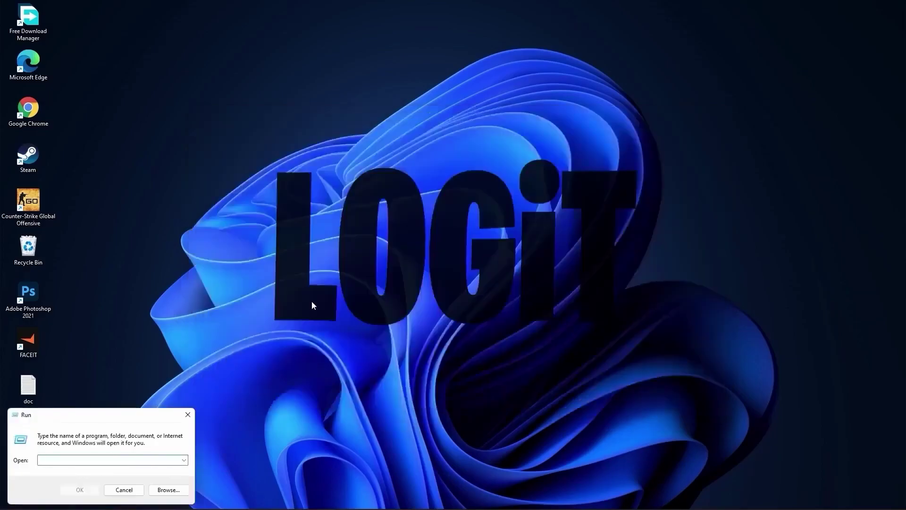
Open the user's %temp% folder and delete all eight temporary files.
{"action": "type", "text": "%temp%"}
{"action": "left_click", "coordinate": [79, 489]}
{"action": "left_click_drag", "start_coordinate": [507, 349], "coordinate": [361, 198]}
{"action": "right_click", "coordinate": [361, 199]}
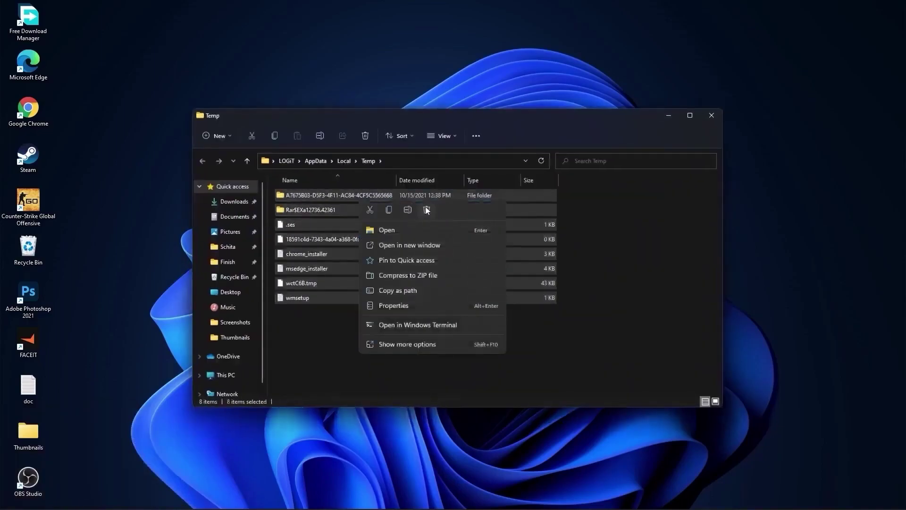
{"action": "left_click", "coordinate": [426, 209]}
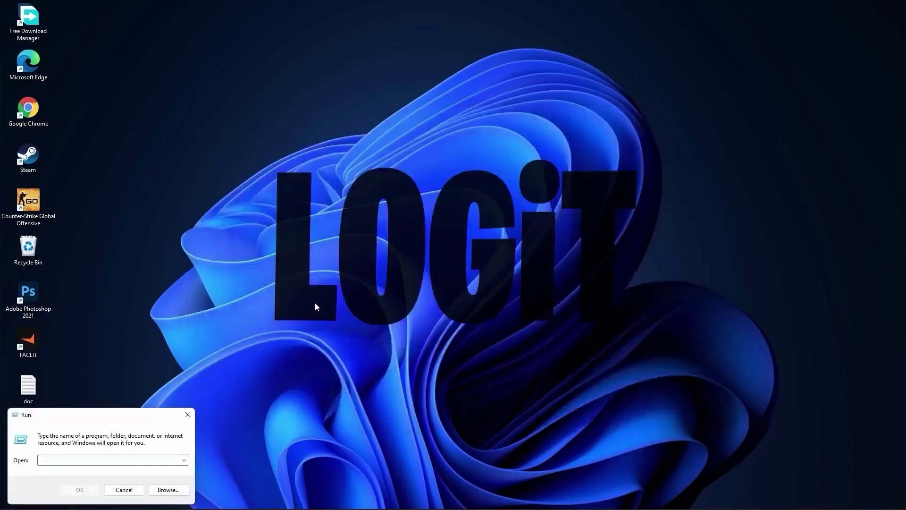
Open the Prefetch folder, granting access, and select all 139 files for deletion.
{"action": "type", "text": "pre"}
{"action": "type", "text": "fetch"}
{"action": "left_click", "coordinate": [75, 490]}
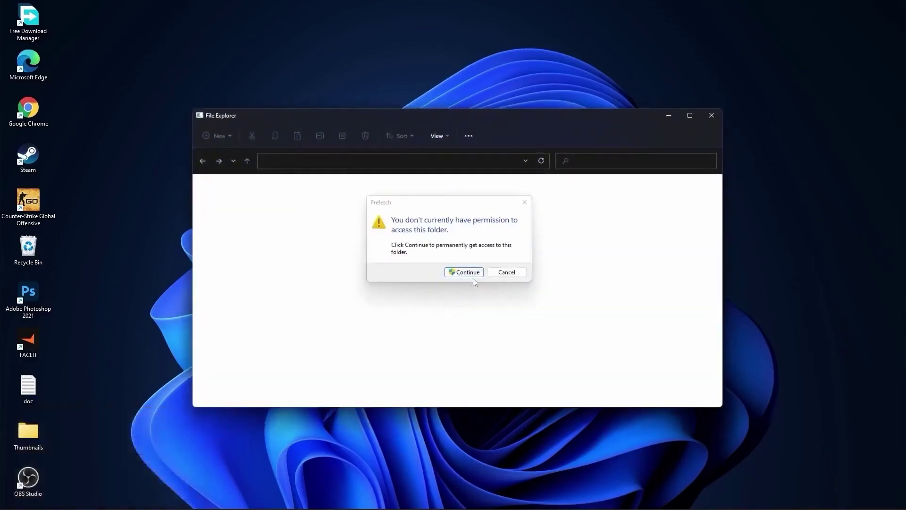
{"action": "left_click", "coordinate": [464, 272]}
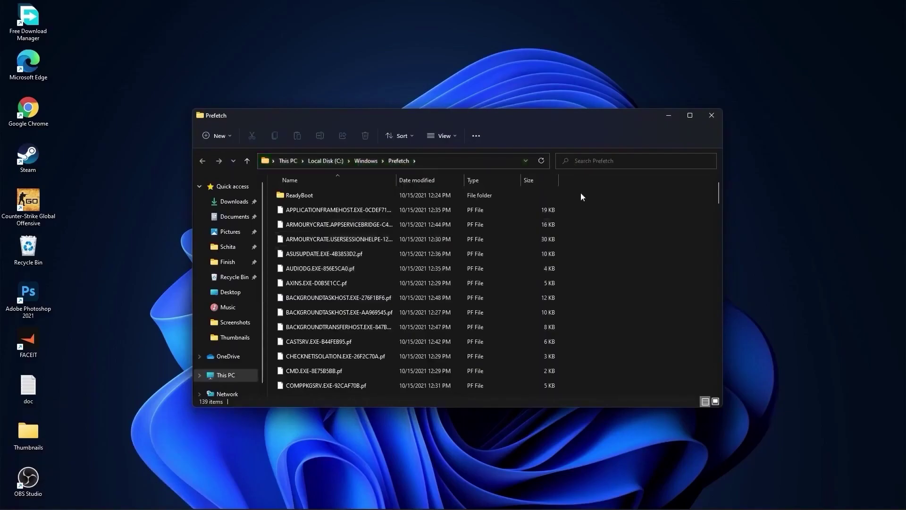
{"action": "left_click_drag", "start_coordinate": [581, 193], "coordinate": [458, 384]}
{"action": "right_click", "coordinate": [455, 229]}
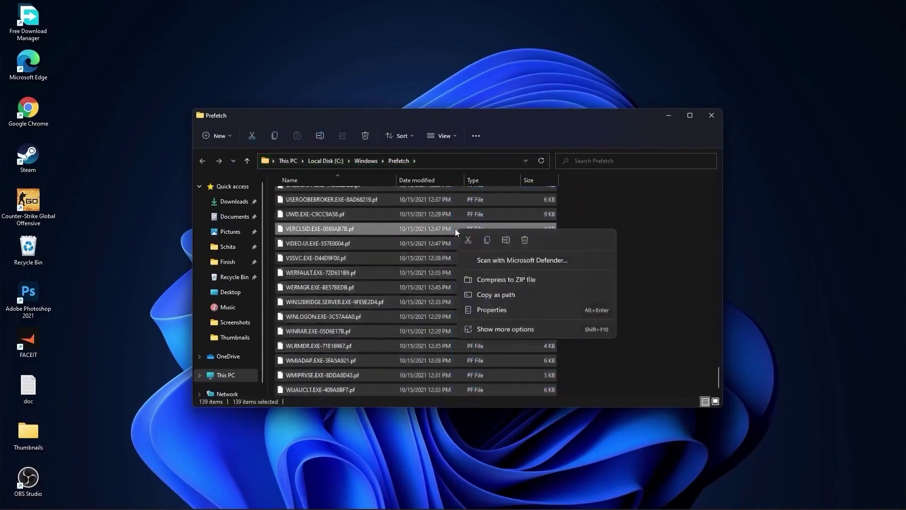
Delete the selected Prefetch files and open Performance Options by searching 'performance'.
{"action": "left_click", "coordinate": [524, 240]}
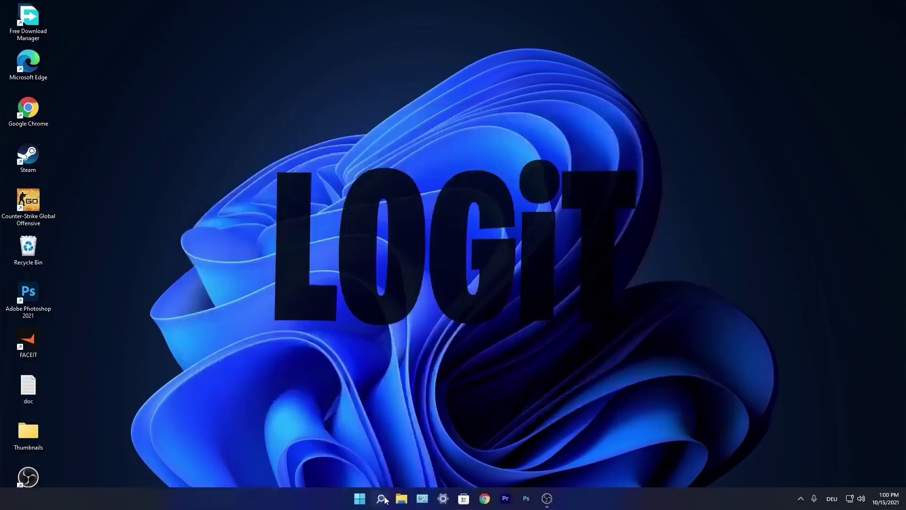
{"action": "left_click", "coordinate": [384, 499]}
{"action": "type", "text": "per"}
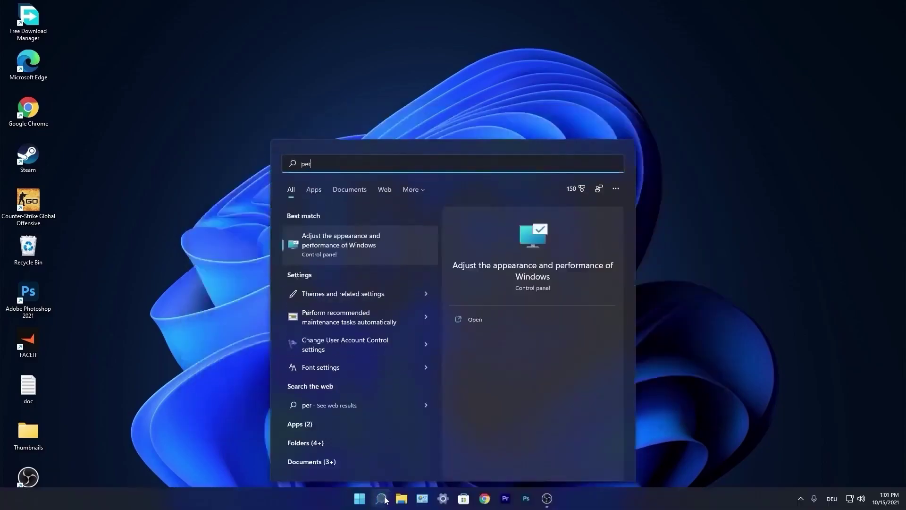
{"action": "type", "text": "formance"}
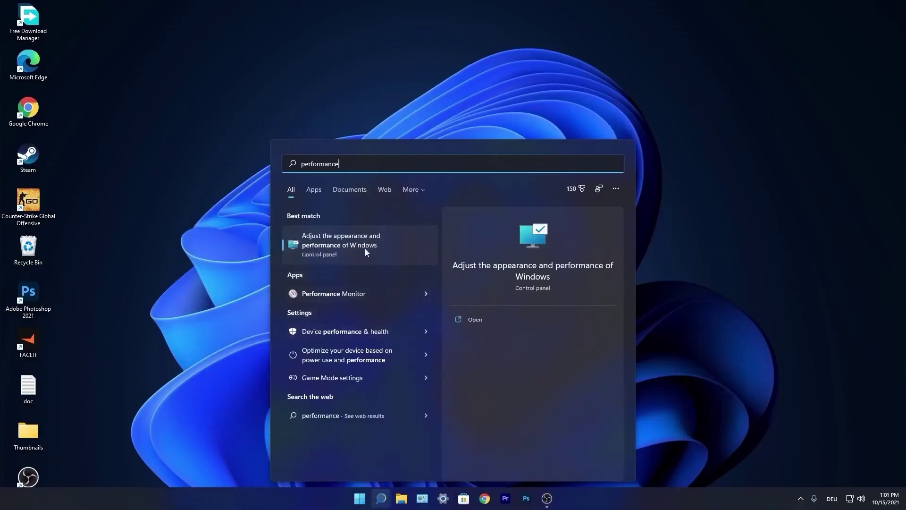
{"action": "left_click", "coordinate": [345, 245]}
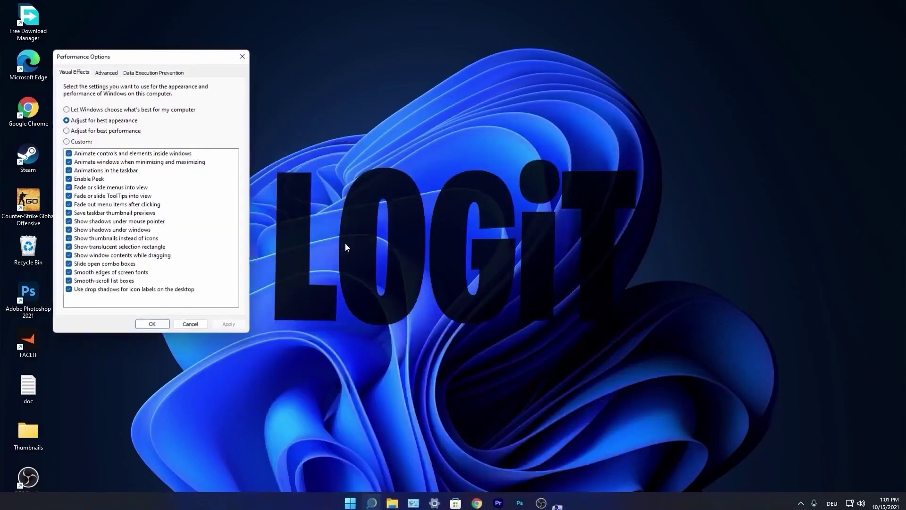
{"action": "left_click_drag", "start_coordinate": [331, 58], "coordinate": [441, 119]}
Set visual effects to Custom with only smooth screen-font edges and thumbnails, then apply.
{"action": "left_click", "coordinate": [372, 193]}
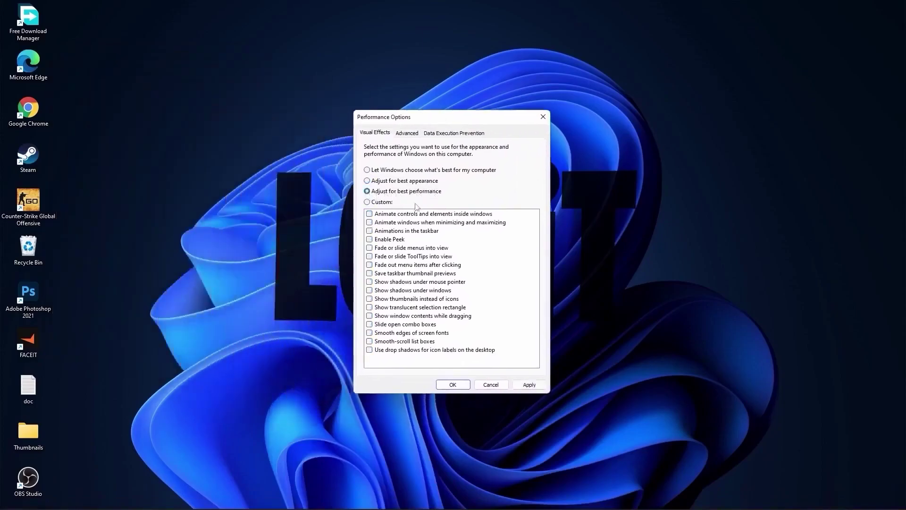
{"action": "left_click", "coordinate": [366, 202]}
{"action": "left_click", "coordinate": [370, 332]}
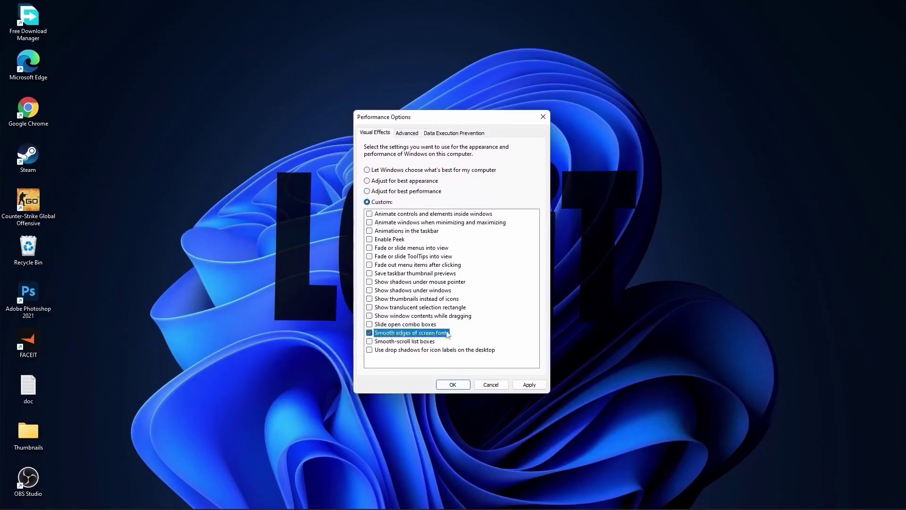
{"action": "left_click", "coordinate": [370, 298]}
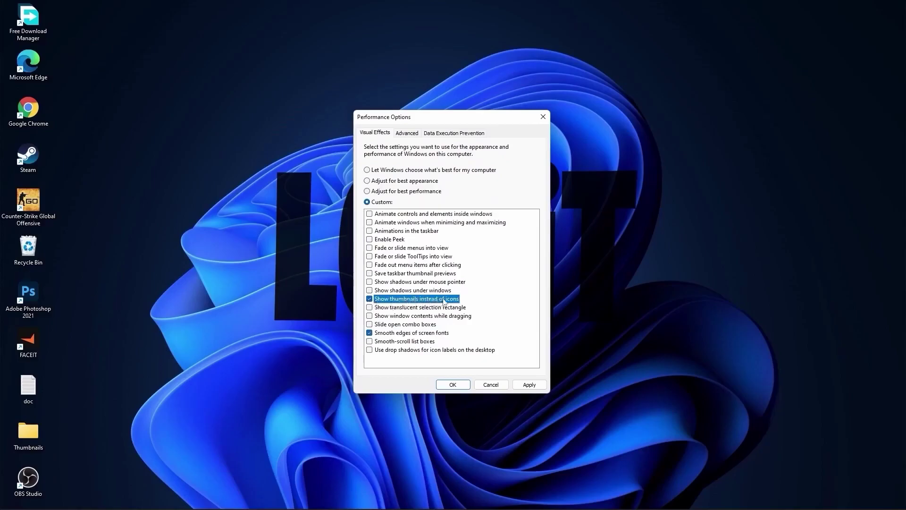
{"action": "left_click", "coordinate": [530, 385]}
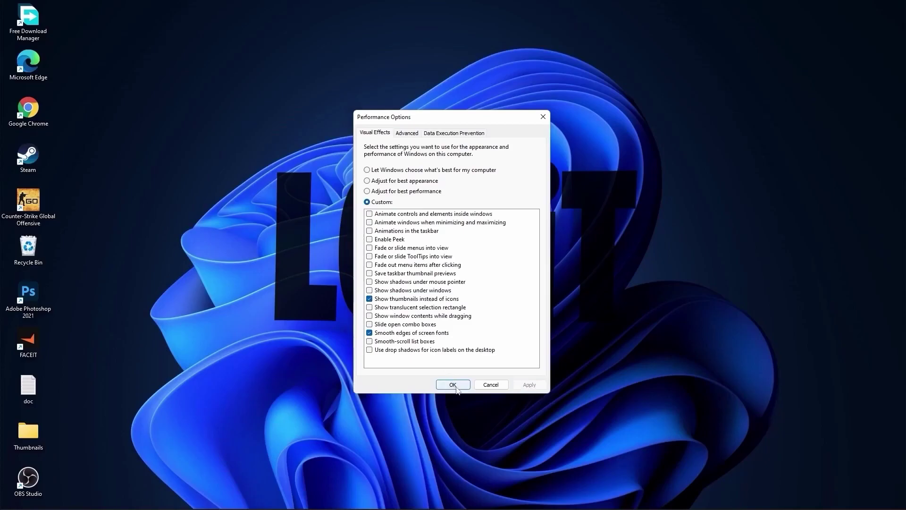
{"action": "left_click", "coordinate": [454, 385]}
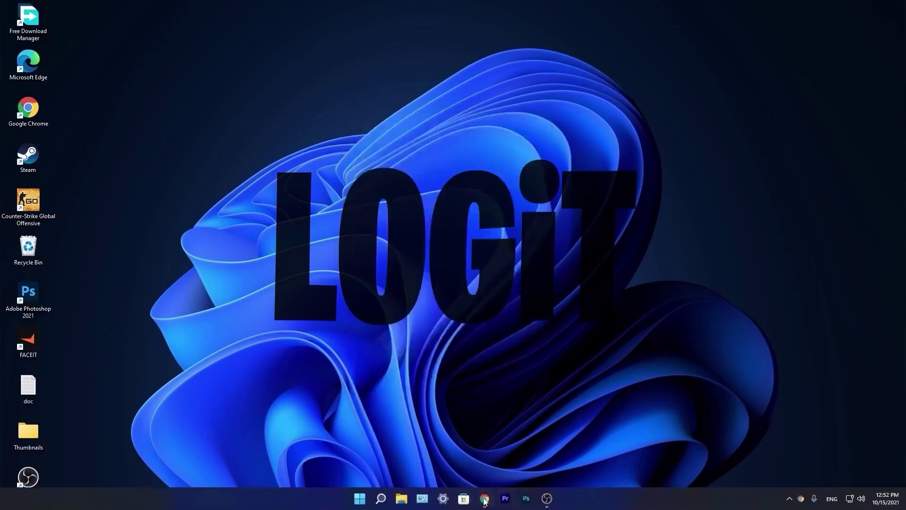
On NVIDIA's driver page, find the GeForce 10 Series GTX 1050 Ti driver and download 496.13.
{"action": "left_click", "coordinate": [484, 500]}
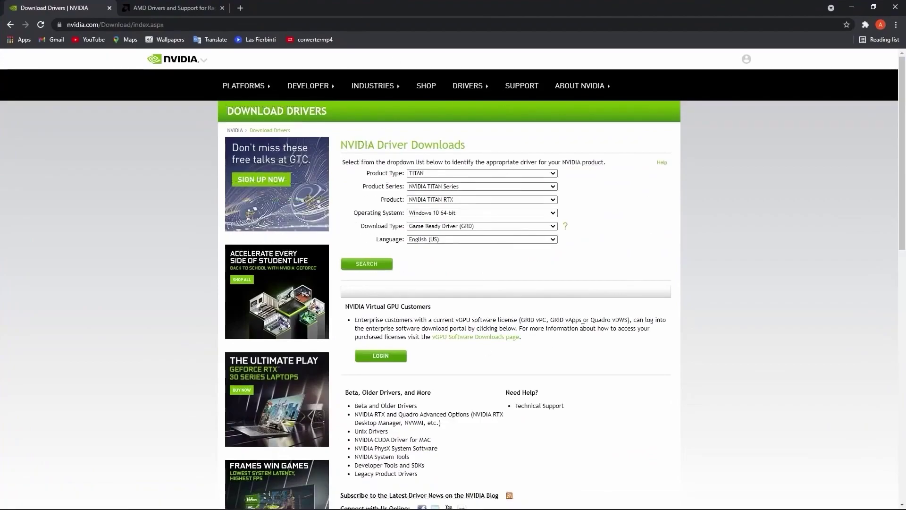
{"action": "left_click", "coordinate": [446, 174]}
{"action": "left_click", "coordinate": [442, 190]}
{"action": "left_click", "coordinate": [442, 191]}
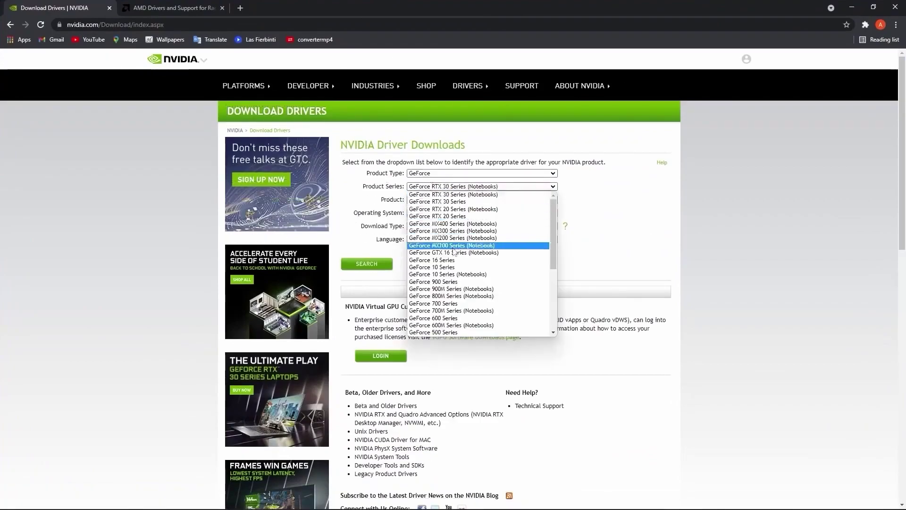
{"action": "left_click", "coordinate": [444, 280]}
{"action": "left_click", "coordinate": [443, 200]}
{"action": "left_click", "coordinate": [444, 243]}
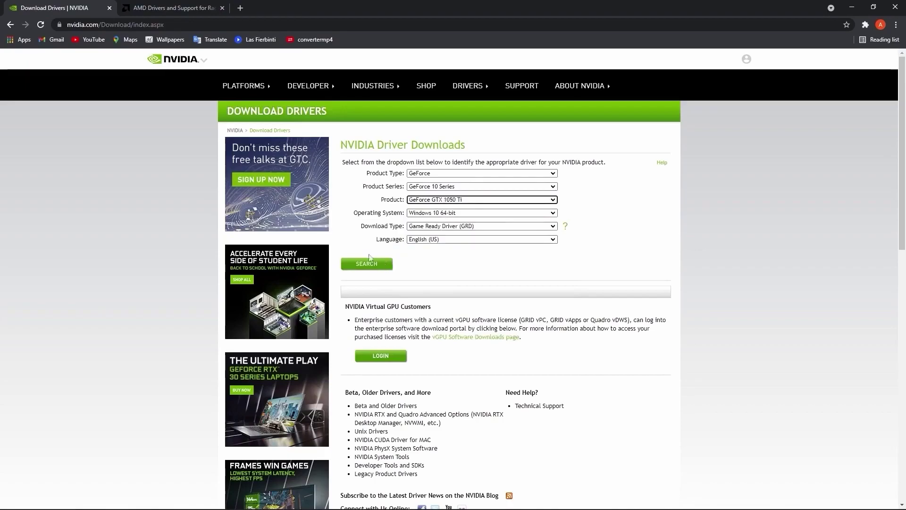
{"action": "left_click", "coordinate": [367, 264]}
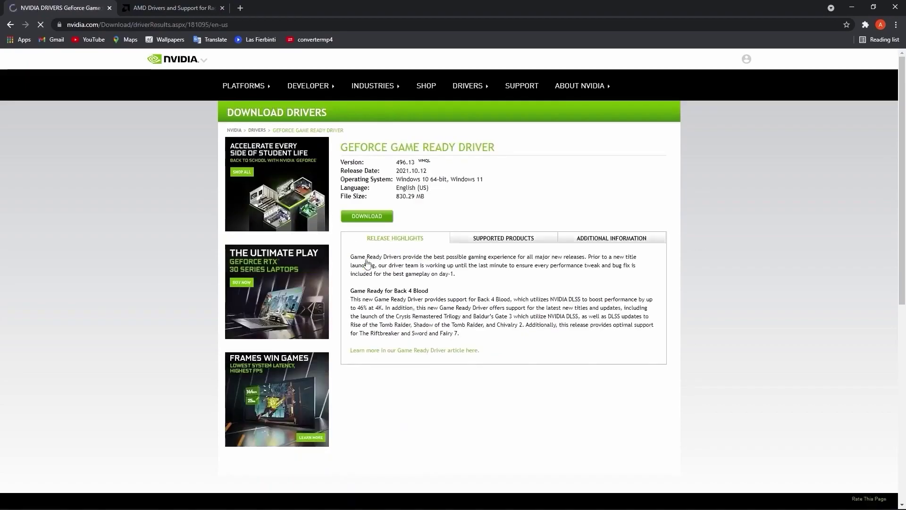
{"action": "left_click", "coordinate": [366, 216]}
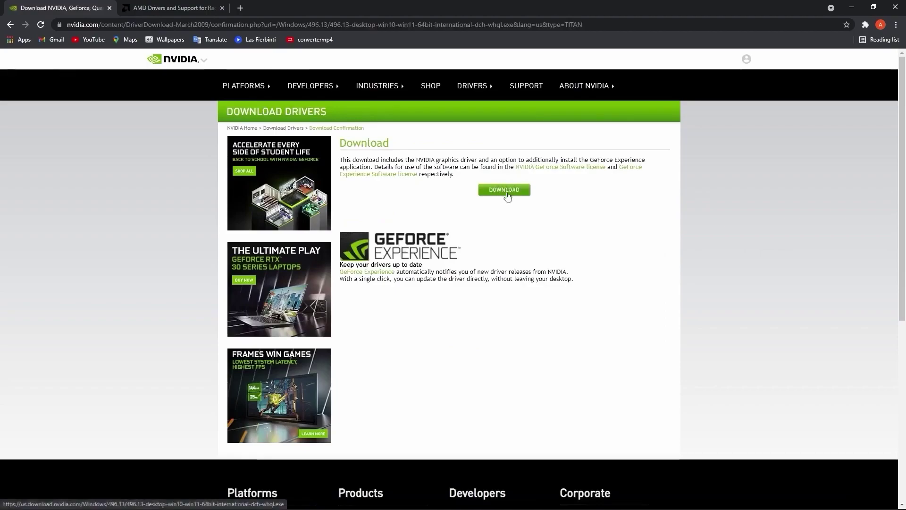
On AMD's driver page, choose Graphics > Radeon RX 5300 and submit.
{"action": "key", "text": "ctrl+Tab"}
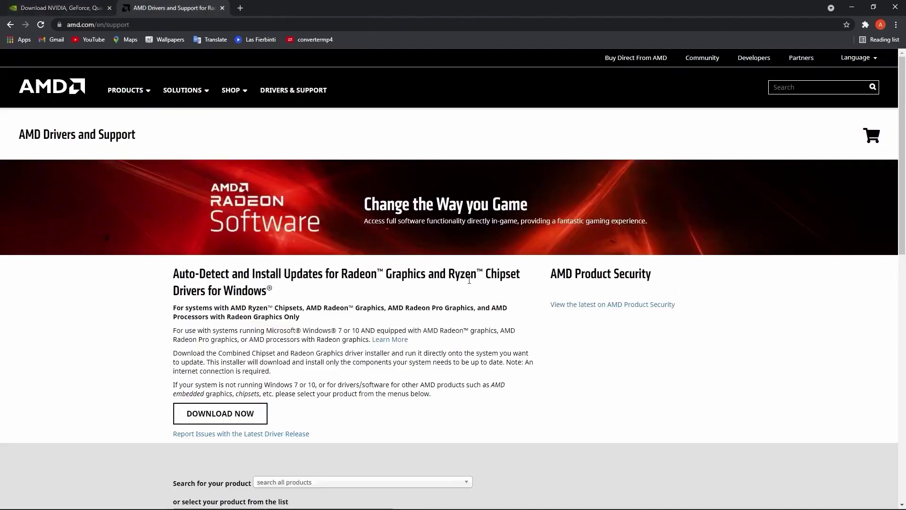
{"action": "scroll", "coordinate": [469, 280], "scroll_direction": "down", "scroll_amount": 6}
{"action": "left_click", "coordinate": [213, 239]}
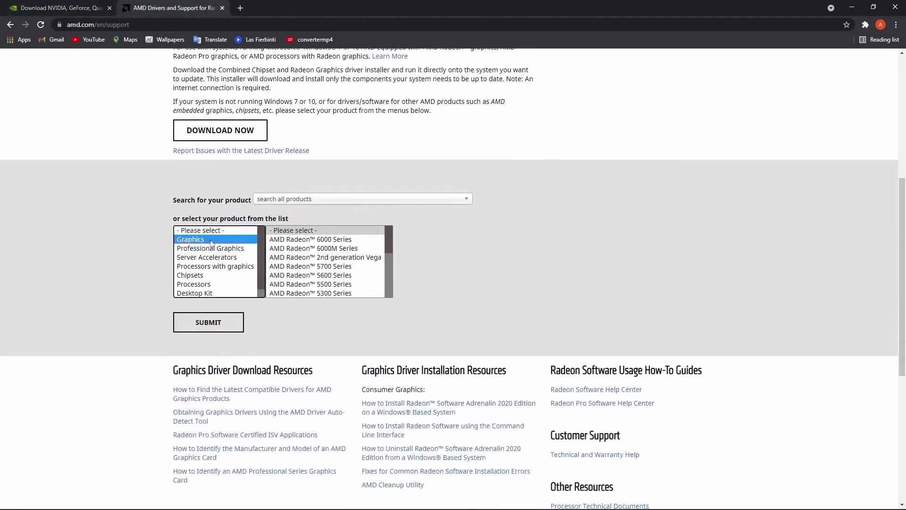
{"action": "scroll", "coordinate": [290, 264], "scroll_direction": "down", "scroll_amount": 1}
{"action": "left_click", "coordinate": [326, 270]}
{"action": "scroll", "coordinate": [326, 270], "scroll_direction": "down", "scroll_amount": 3}
{"action": "left_click", "coordinate": [426, 233]}
{"action": "left_click", "coordinate": [427, 239]}
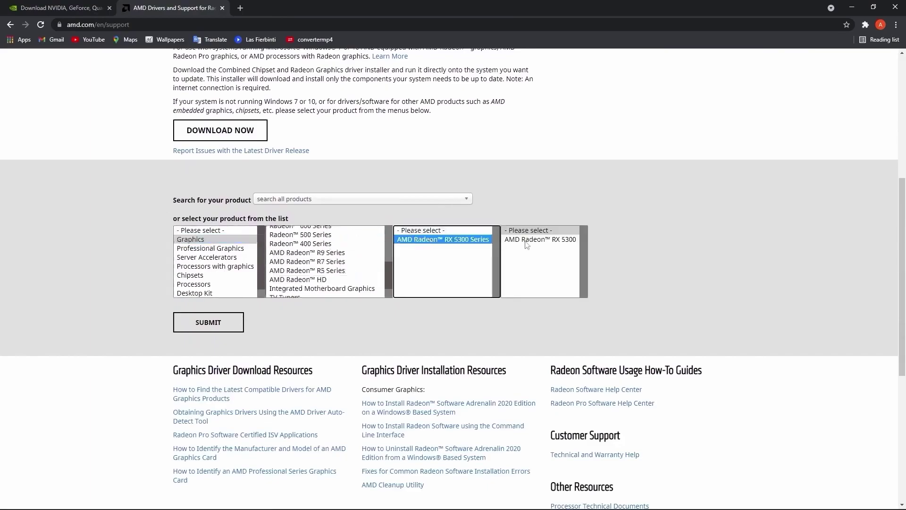
{"action": "left_click", "coordinate": [529, 242]}
{"action": "left_click", "coordinate": [209, 322]}
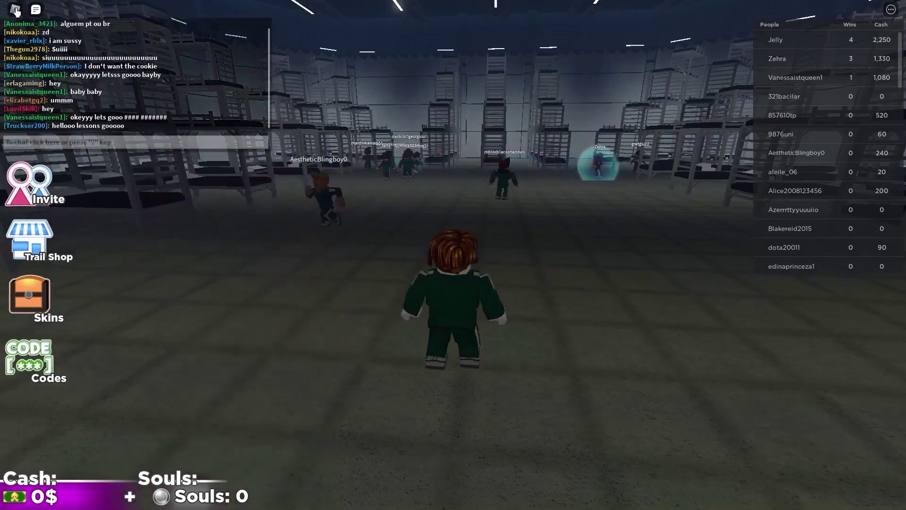
Open the Roblox in-game menu and switch to its Settings tab.
{"action": "left_click", "coordinate": [16, 8]}
{"action": "left_click", "coordinate": [376, 109]}
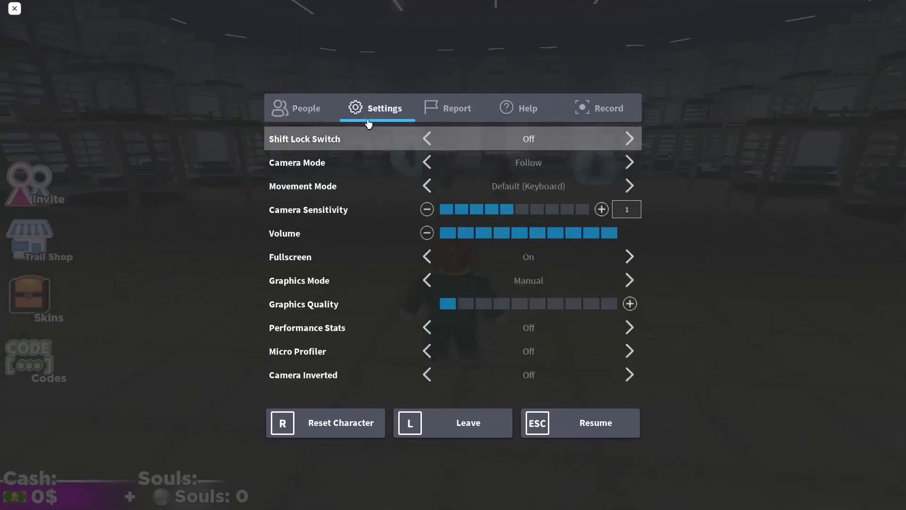